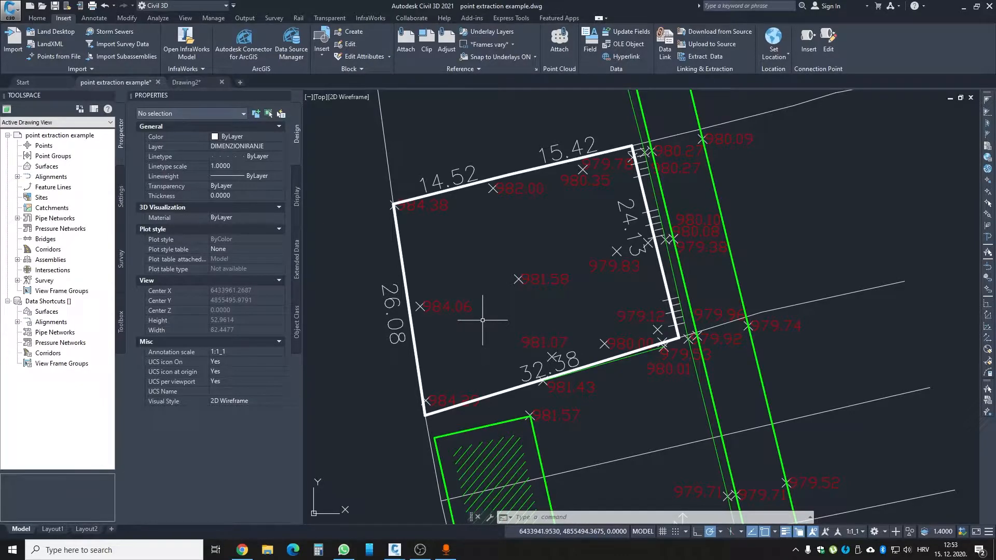
- Inspect the properties of the 981.58 and 982.00 elevation points inside the white parcel outline
scroll(482, 320, down, 2)
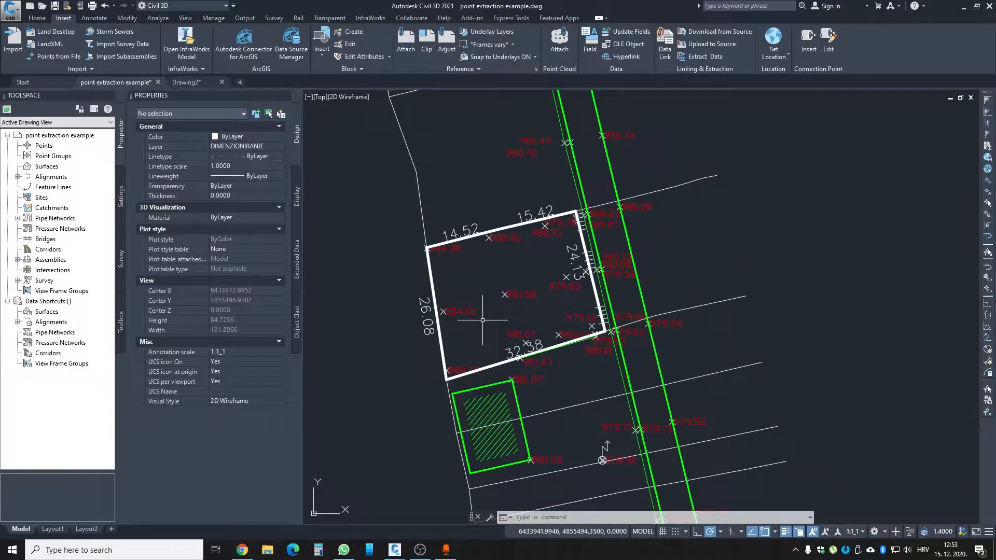
click(504, 295)
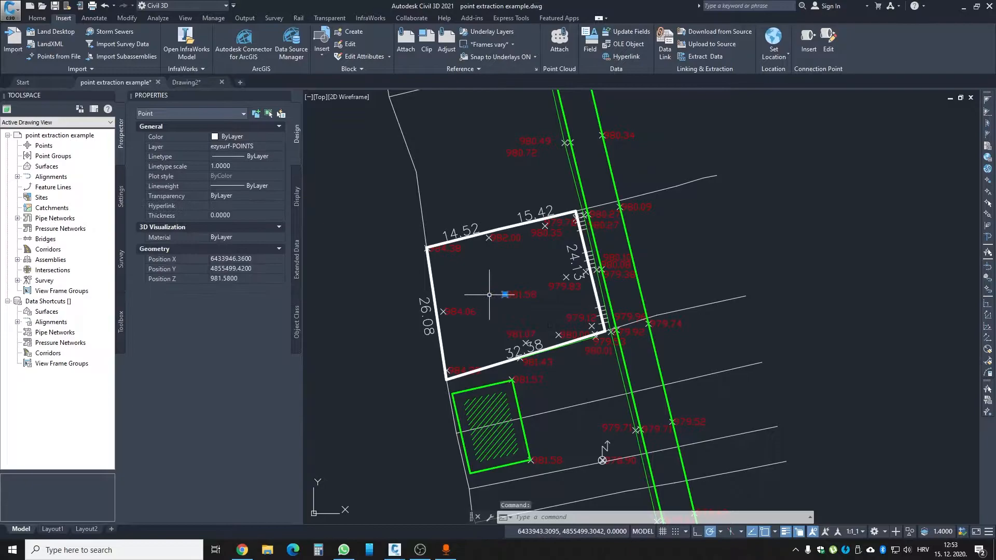
key(Escape)
click(485, 294)
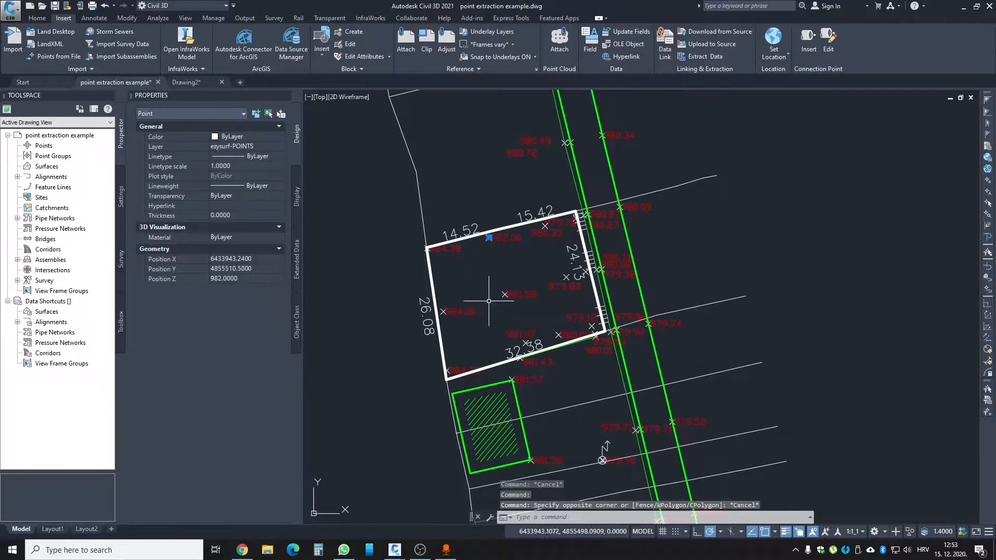
key(Escape)
- Look over the full extent of the survey drawing and the elevation points around the white parcel
scroll(409, 298, down, 4)
mouse_move(417, 230)
middle_down()
mouse_move(467, 382)
mouse_move(439, 314)
middle_up()
scroll(440, 314, down, 2)
middle_drag(549, 303, 533, 268)
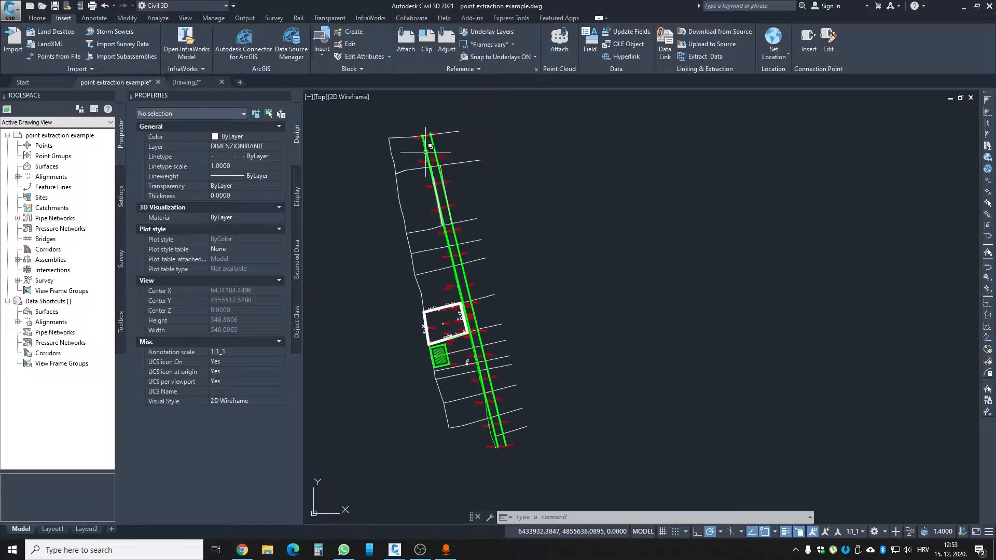
scroll(436, 323, up, 6)
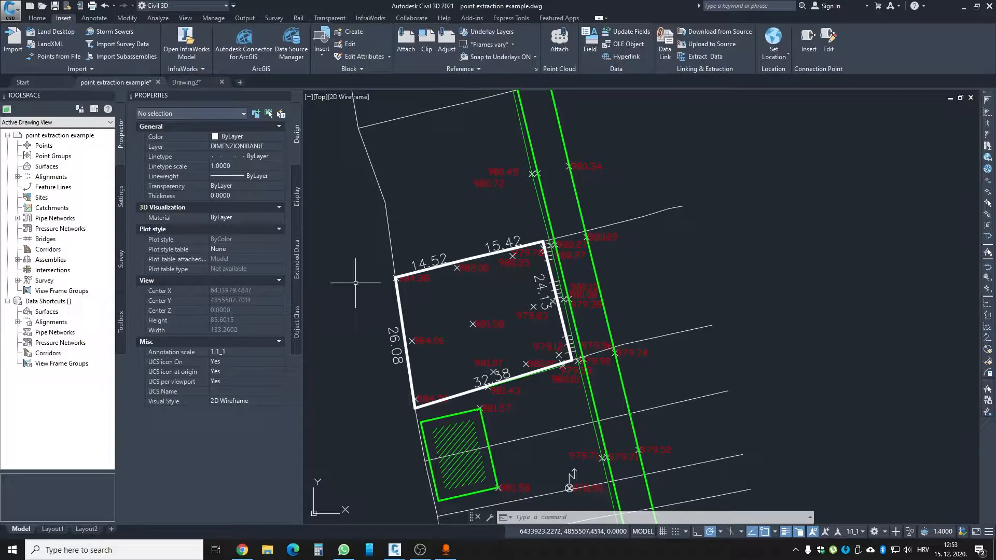
scroll(502, 281, down, 2)
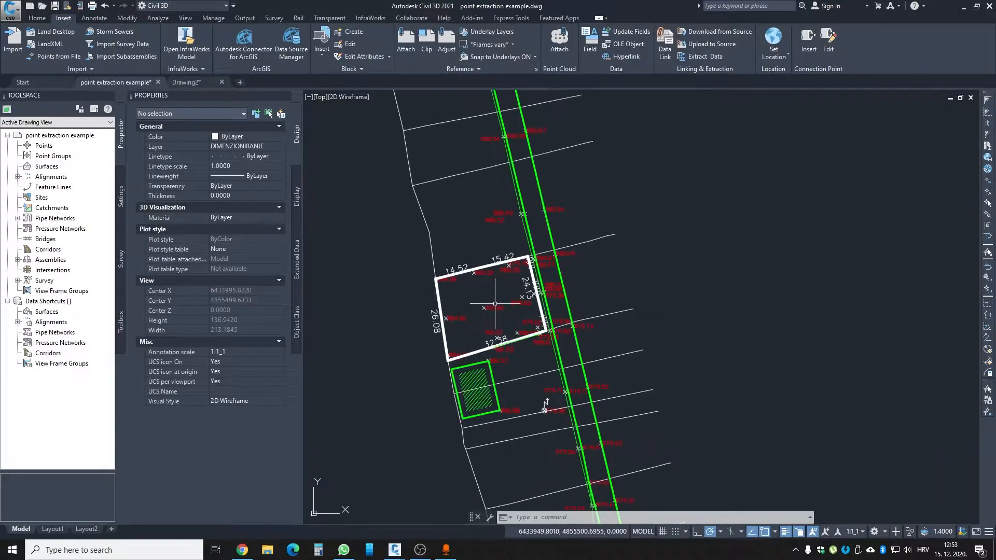
scroll(483, 322, up, 6)
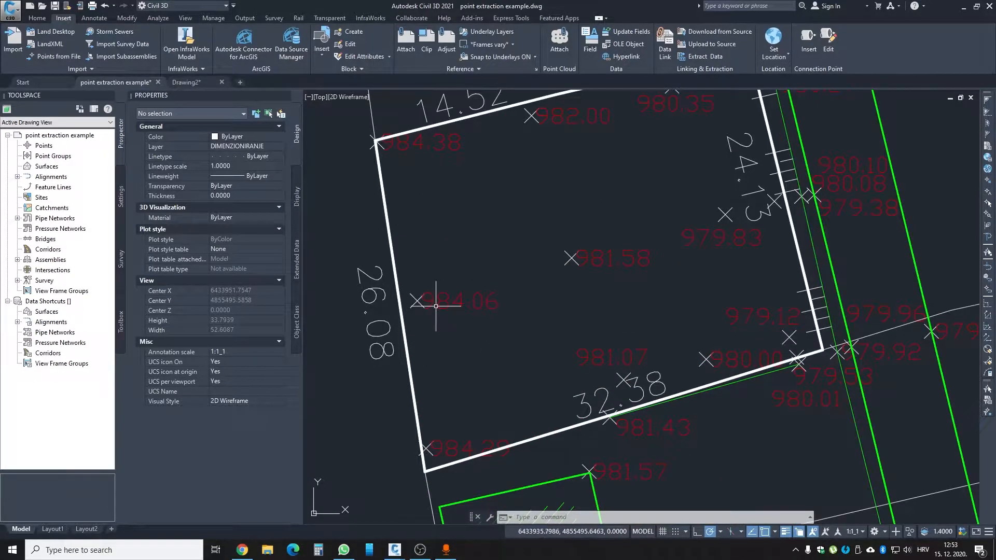
- Inspect the X, Y and Z position of the 984.06 point beside the parcel's 26.08 edge
scroll(430, 279, up, 2)
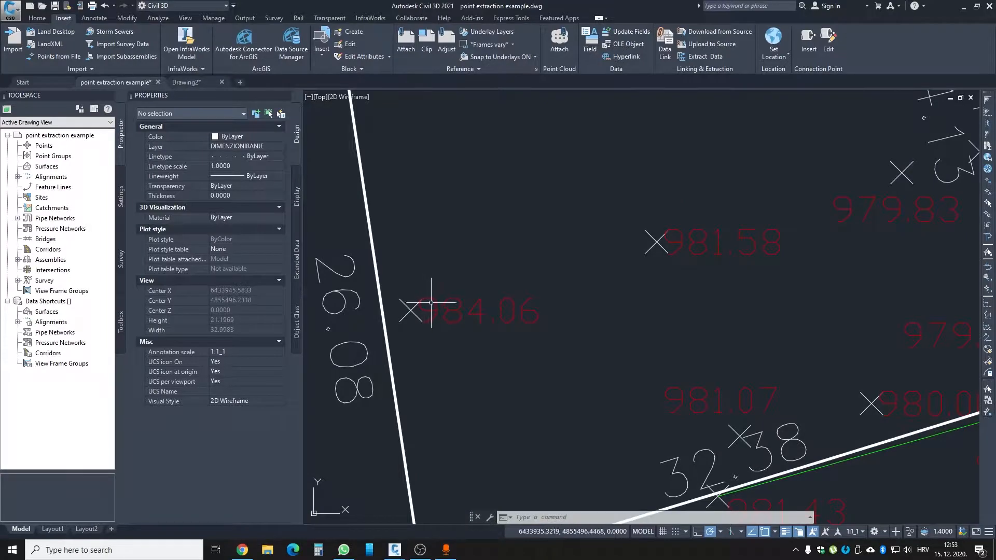
click(435, 300)
key(Escape)
key(Escape)
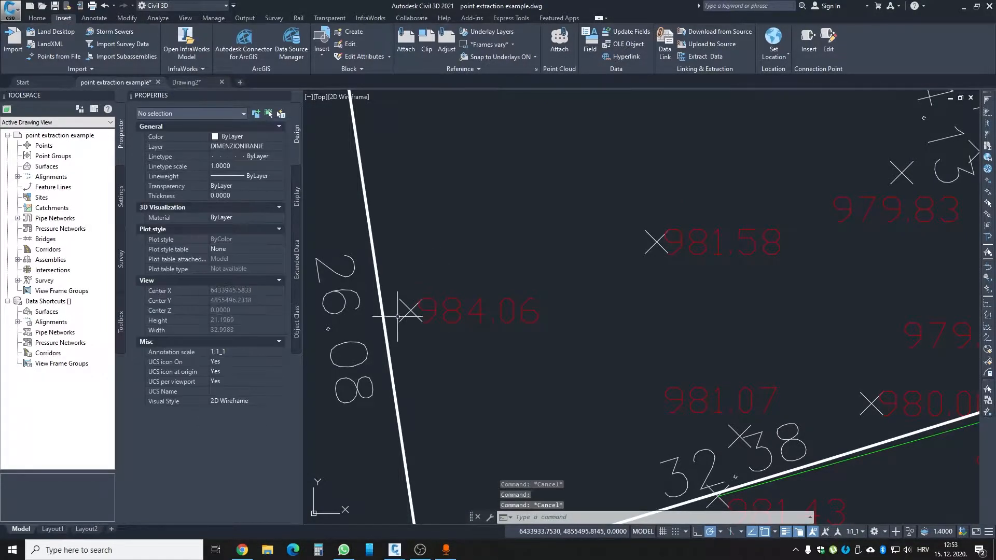
scroll(406, 311, up, 2)
click(410, 315)
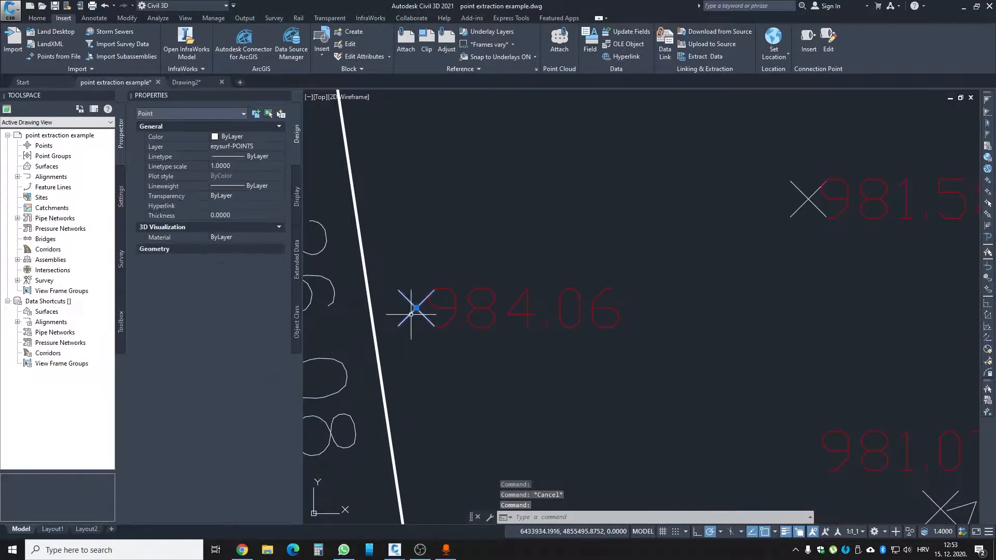
scroll(411, 315, down, 2)
scroll(314, 315, up, 2)
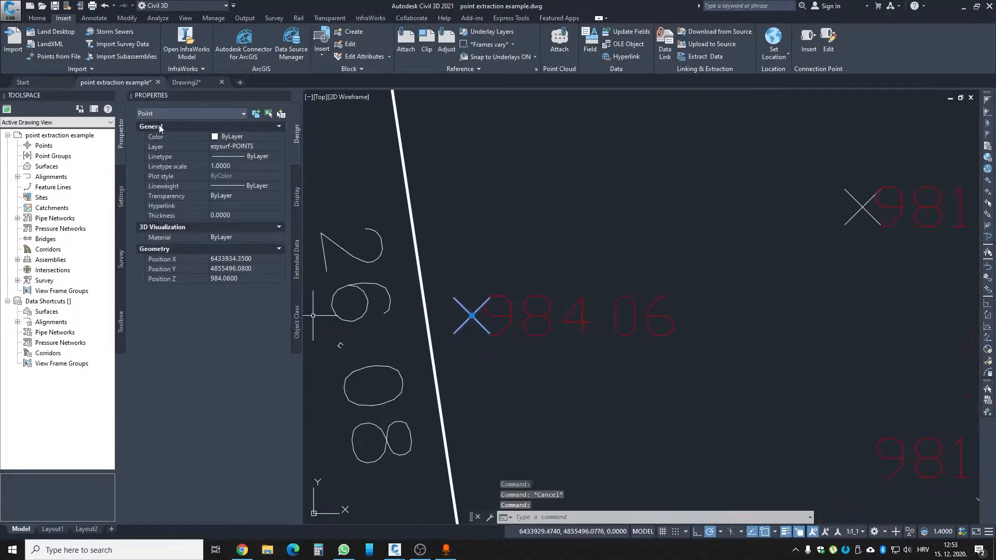
key(Escape)
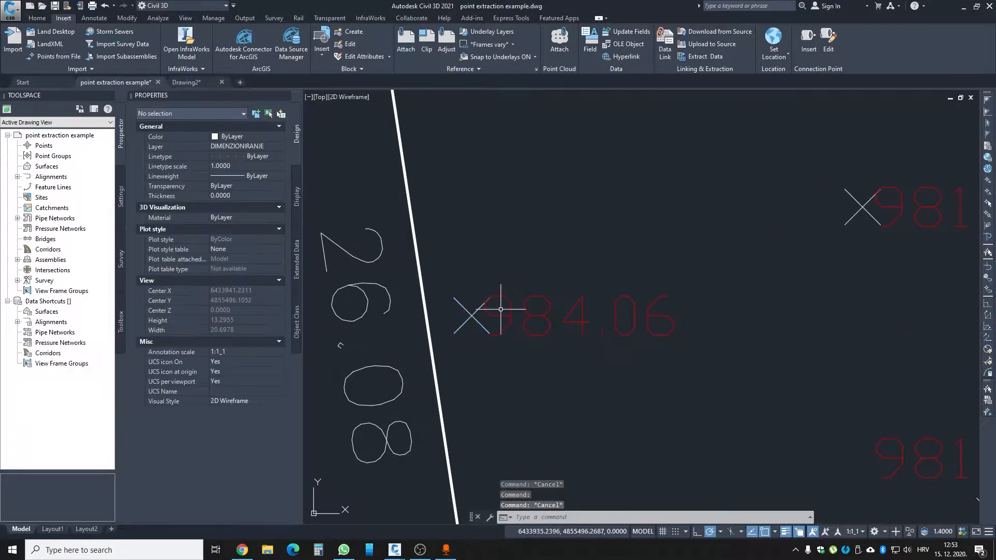
click(500, 310)
click(478, 323)
key(Escape)
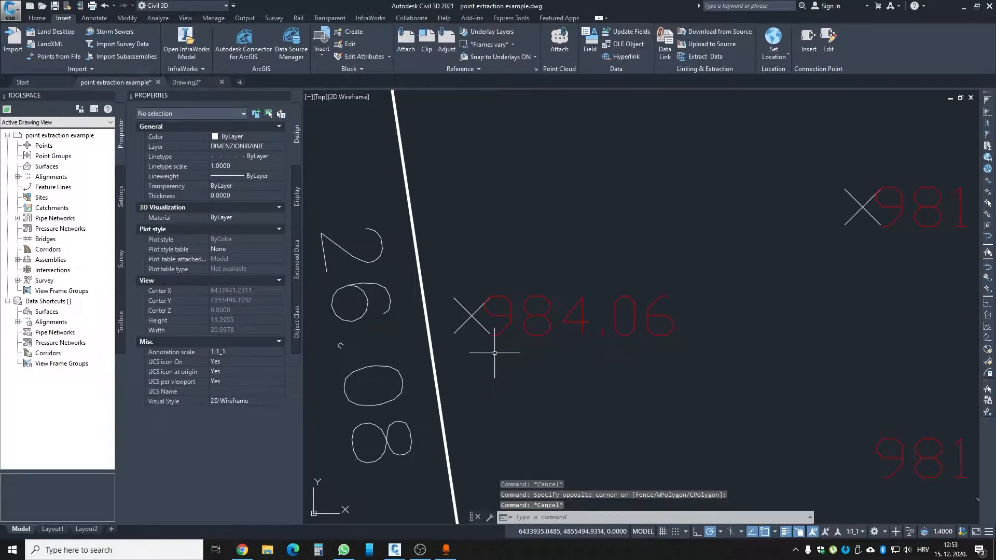
click(470, 315)
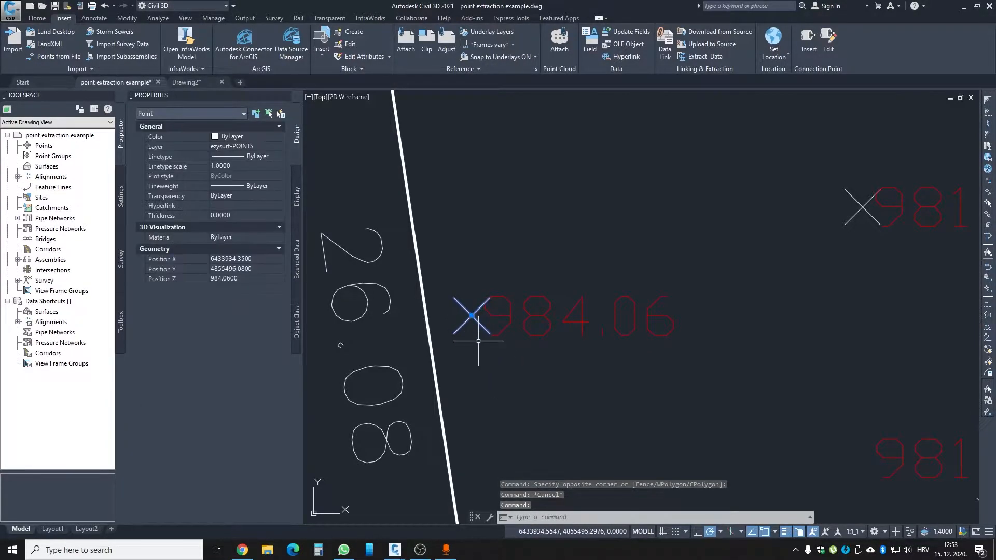
key(Escape)
click(473, 326)
key(Escape)
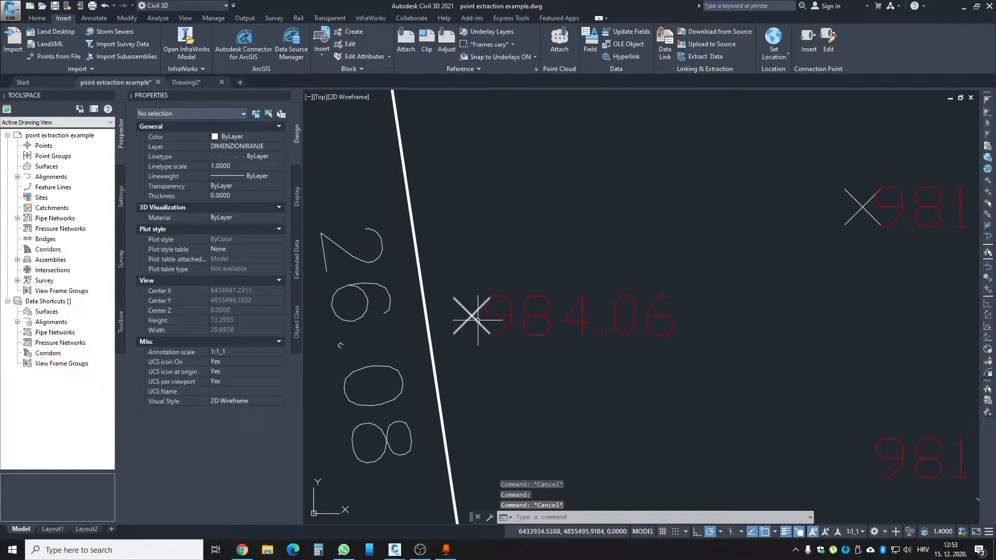
click(475, 322)
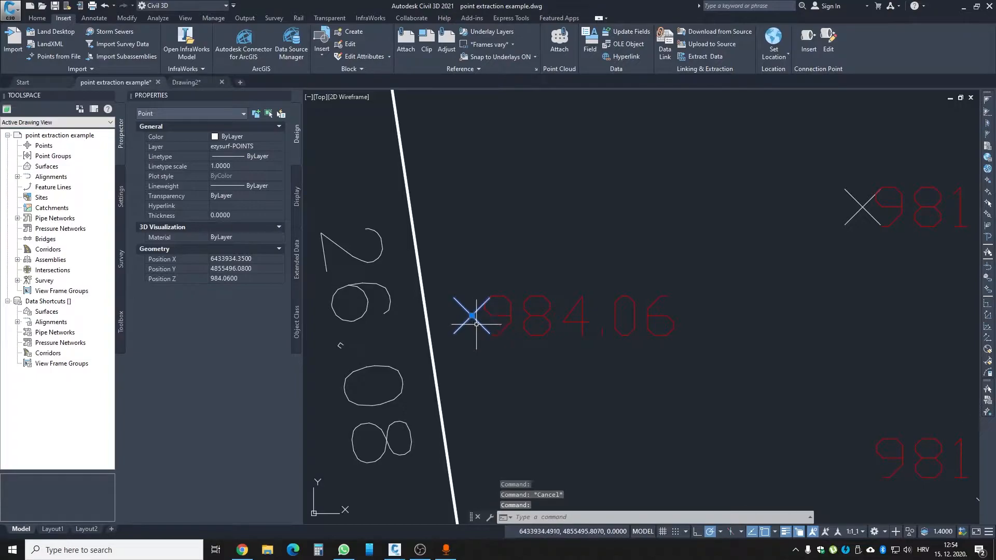
key(Escape)
click(474, 325)
key(Escape)
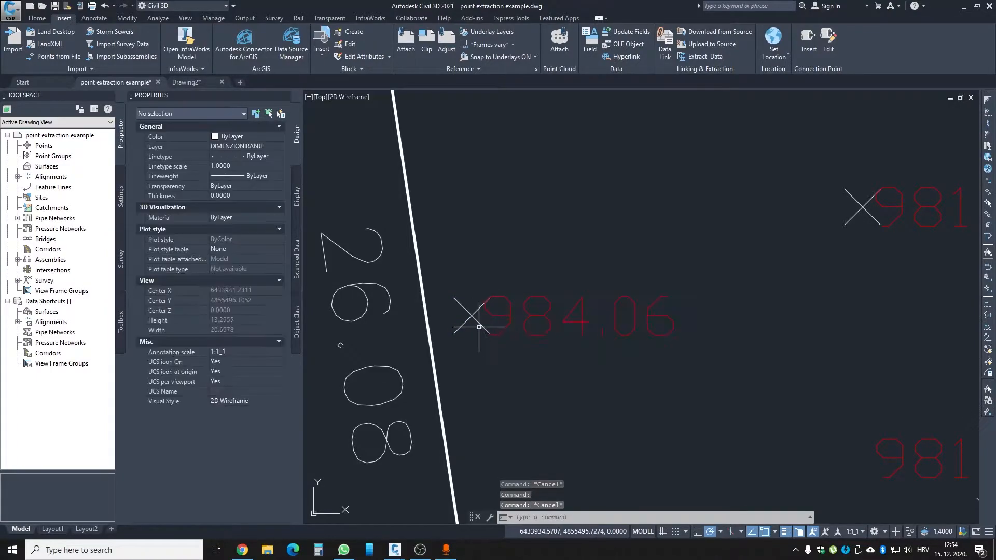
click(485, 324)
key(Escape)
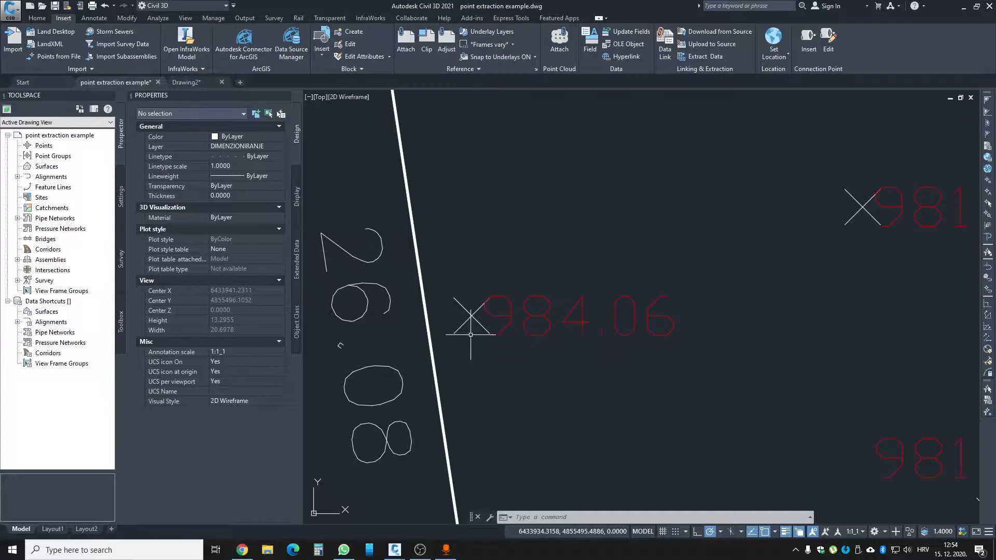
scroll(469, 330, down, 2)
scroll(469, 322, up, 2)
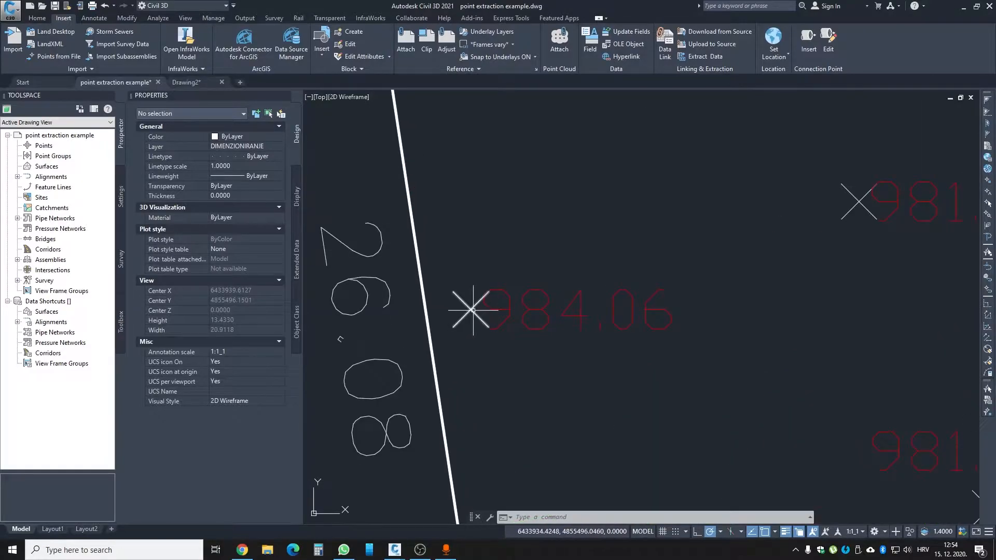
click(472, 312)
key(Escape)
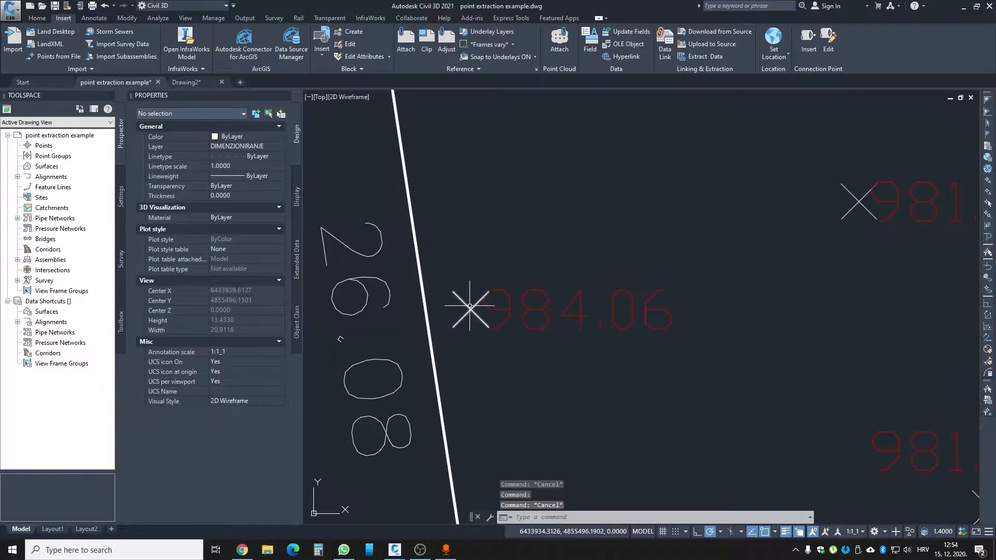
scroll(471, 327, down, 3)
scroll(472, 332, up, 2)
scroll(471, 330, down, 1)
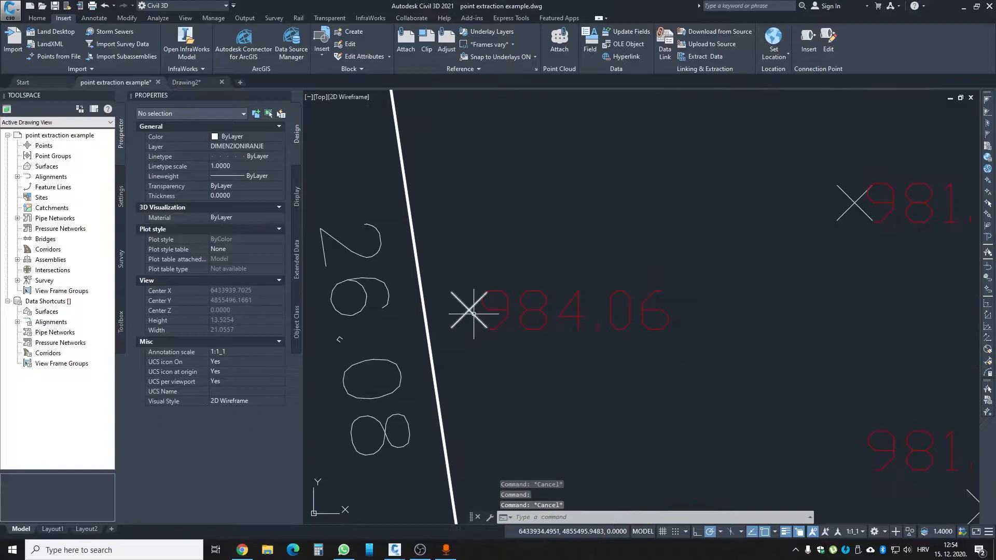
click(469, 324)
scroll(468, 332, down, 2)
key(Escape)
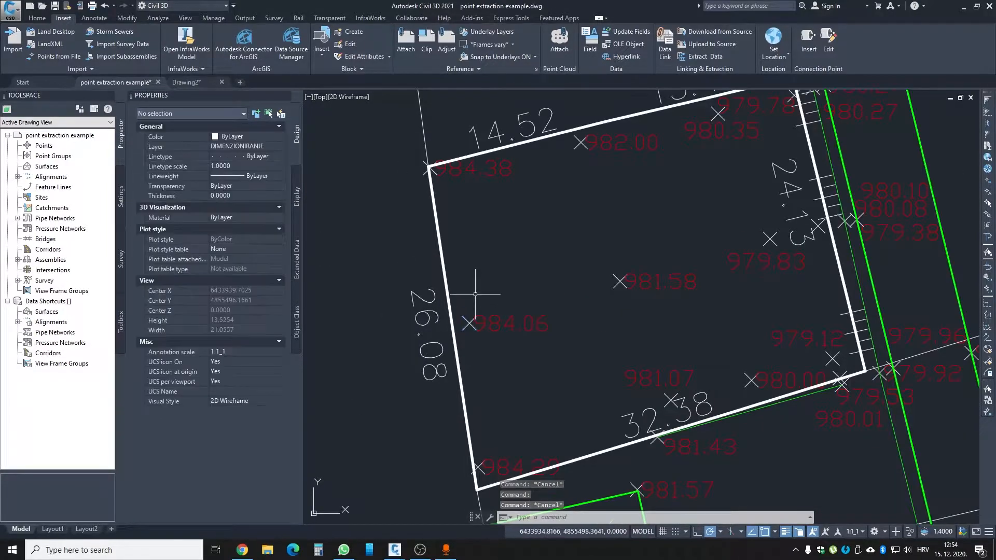
scroll(477, 290, down, 3)
scroll(474, 340, up, 3)
scroll(494, 366, down, 3)
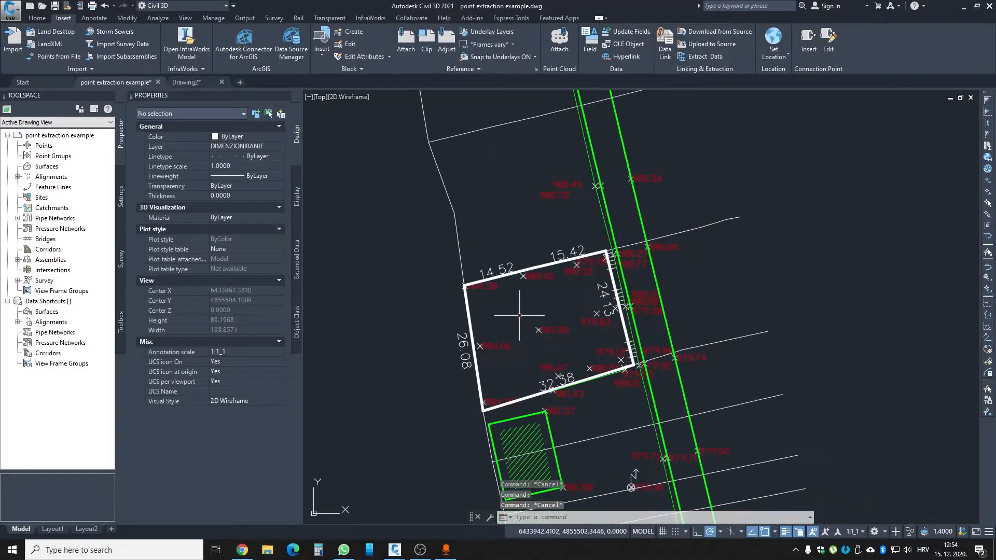
- Select all points similar to the 984.06 point and isolate them in the drawing
scroll(490, 361, up, 4)
click(464, 322)
right_click(485, 284)
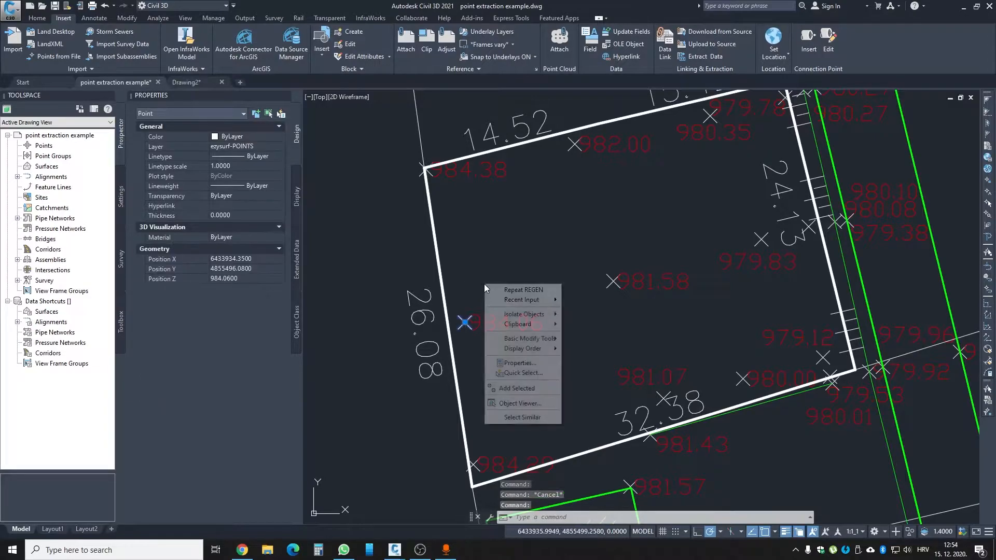
click(515, 418)
scroll(516, 380, down, 3)
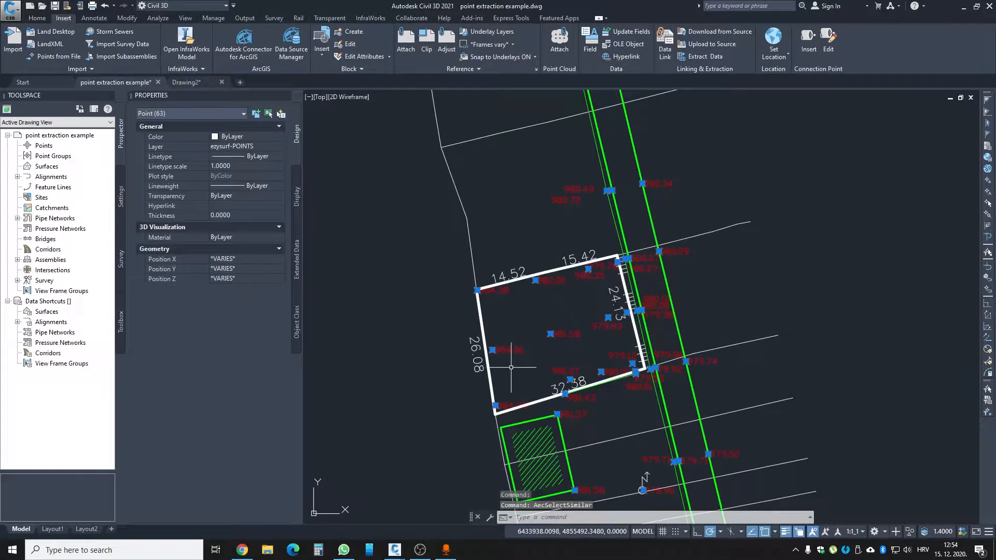
click(909, 532)
click(928, 507)
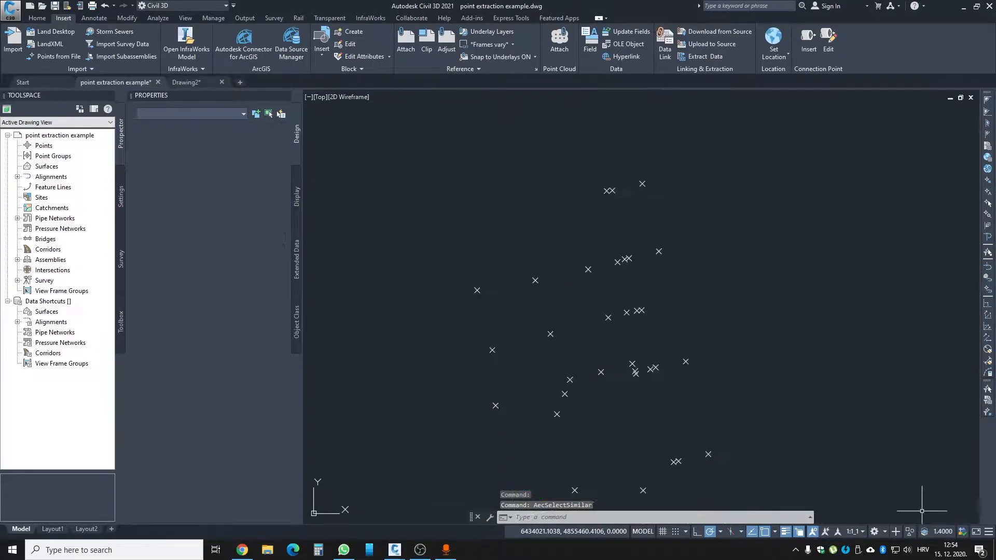
- Check the isolated points by window-selecting the whole set, and clear the selection
scroll(429, 300, down, 6)
click(382, 116)
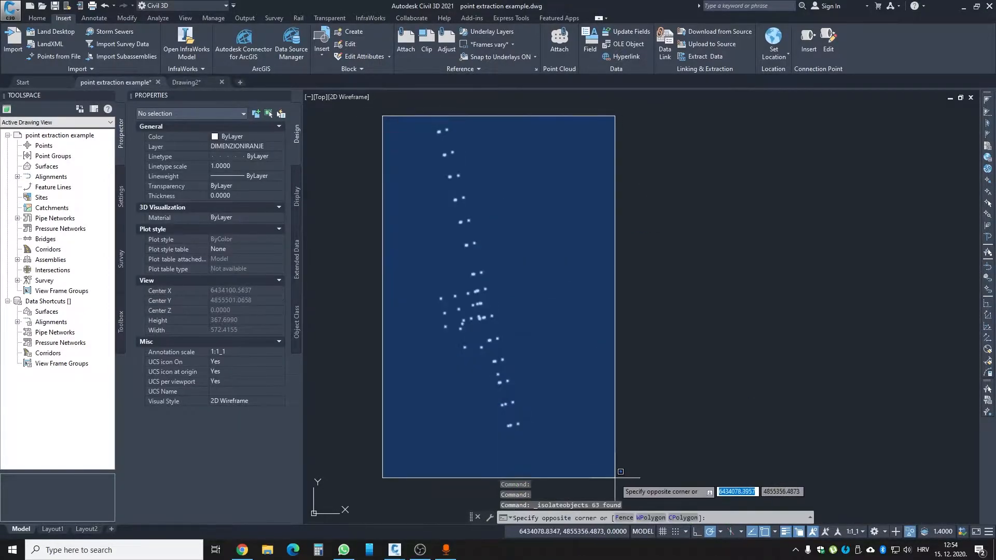
click(619, 476)
key(Escape)
click(368, 117)
click(613, 466)
key(Escape)
scroll(429, 301, up, 4)
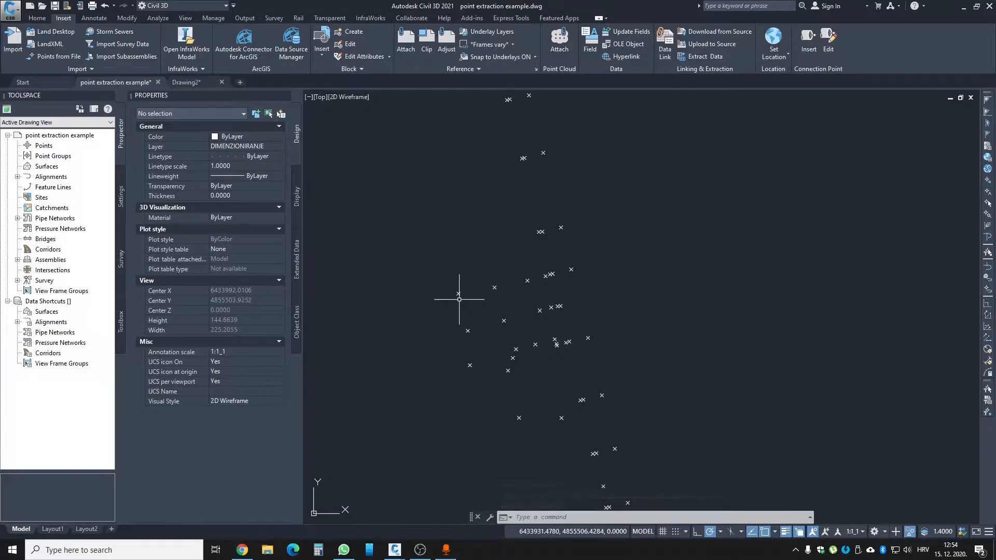
- Start a new data extraction and save it as pointextraction on the Desktop
text(datae)
key(Return)
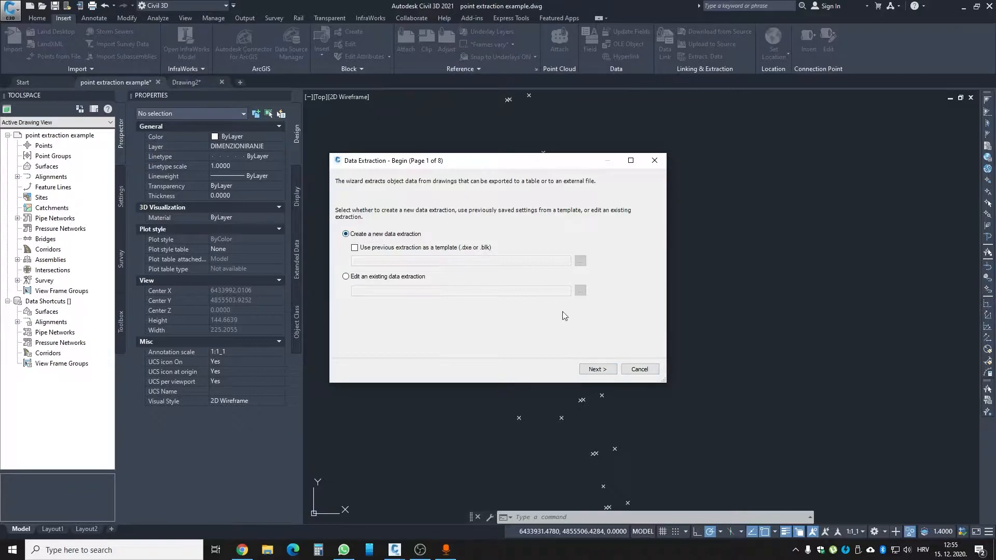
click(590, 370)
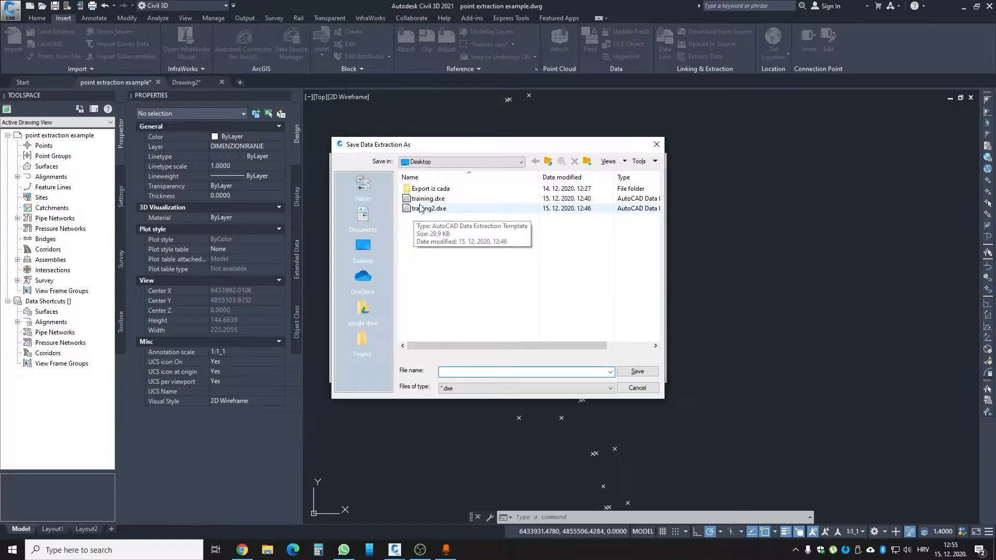
text(pointextraction)
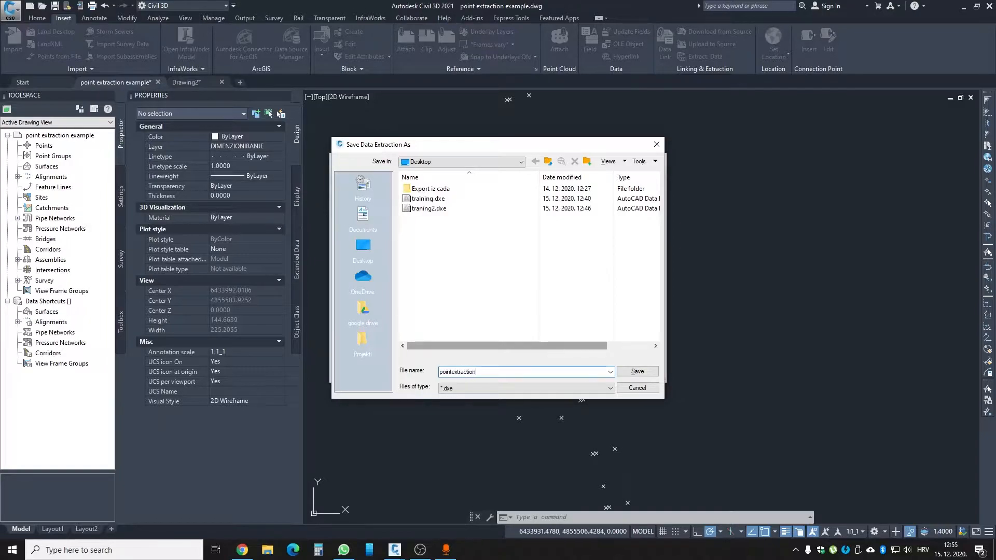
click(637, 371)
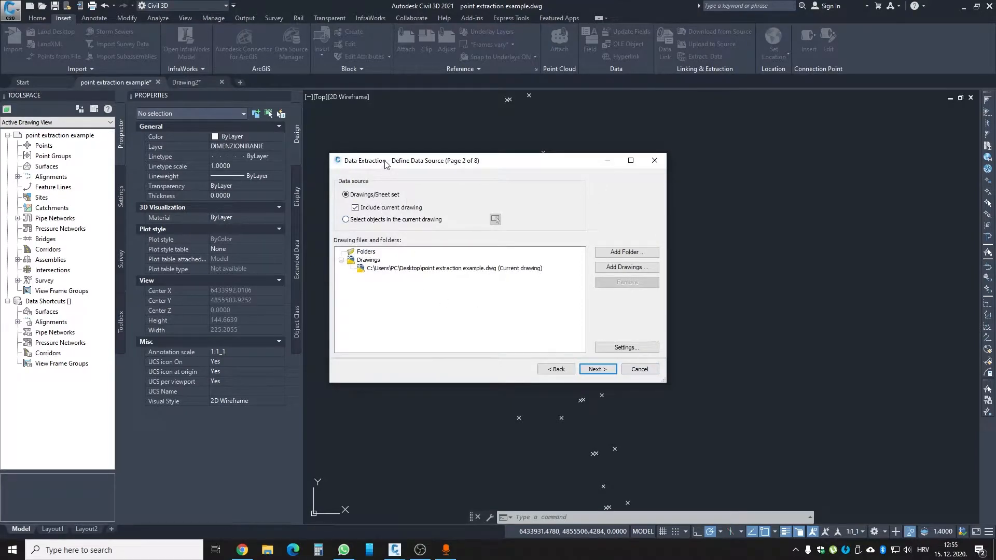
- Set the data source to selected objects, window-select all isolated points in the drawing, and accept Point as the object to extract
drag(385, 164, 405, 164)
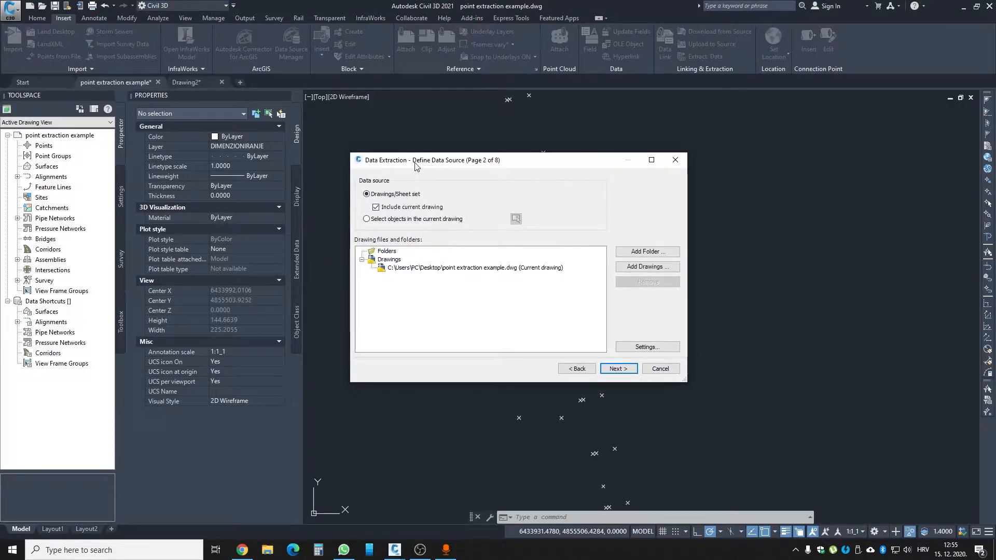
click(387, 220)
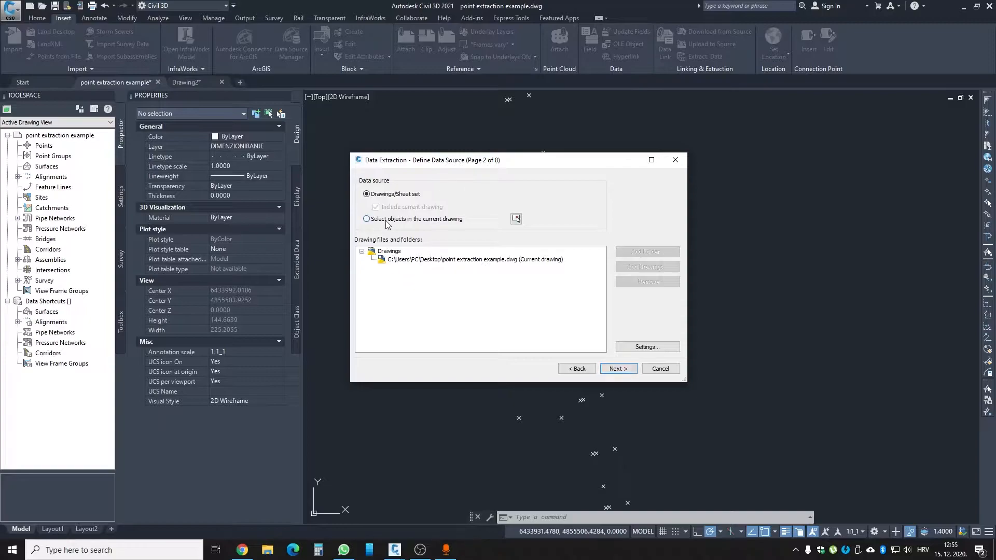
click(516, 218)
click(413, 151)
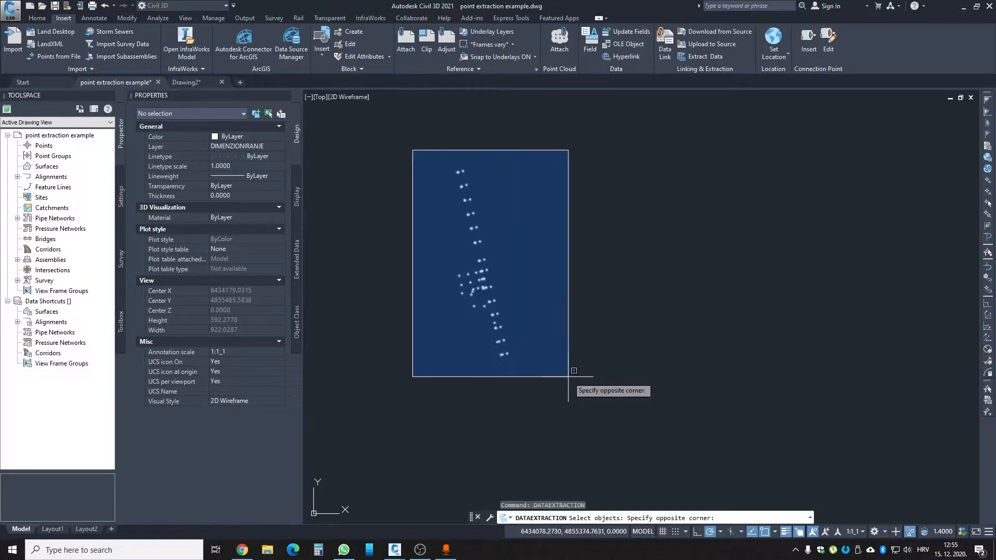
click(568, 383)
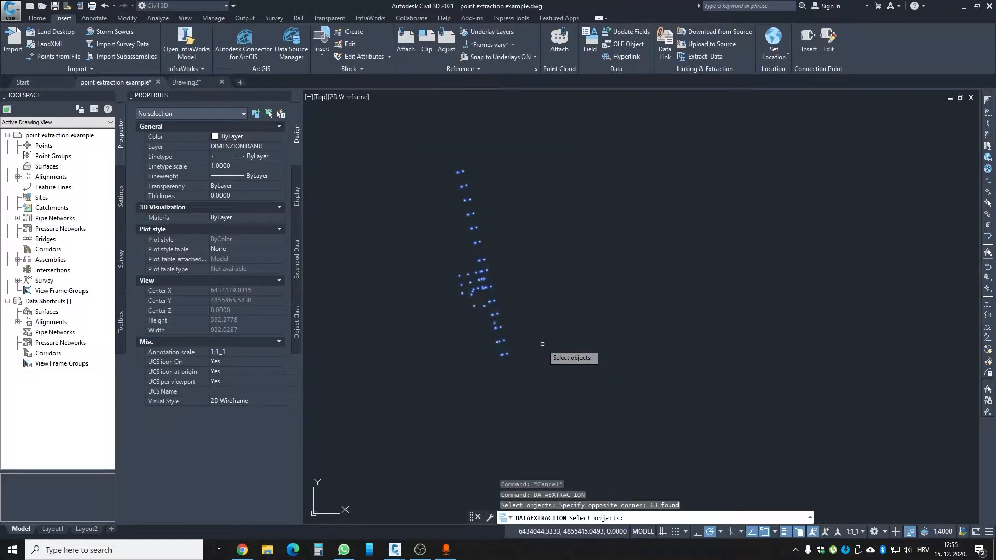
key(Return)
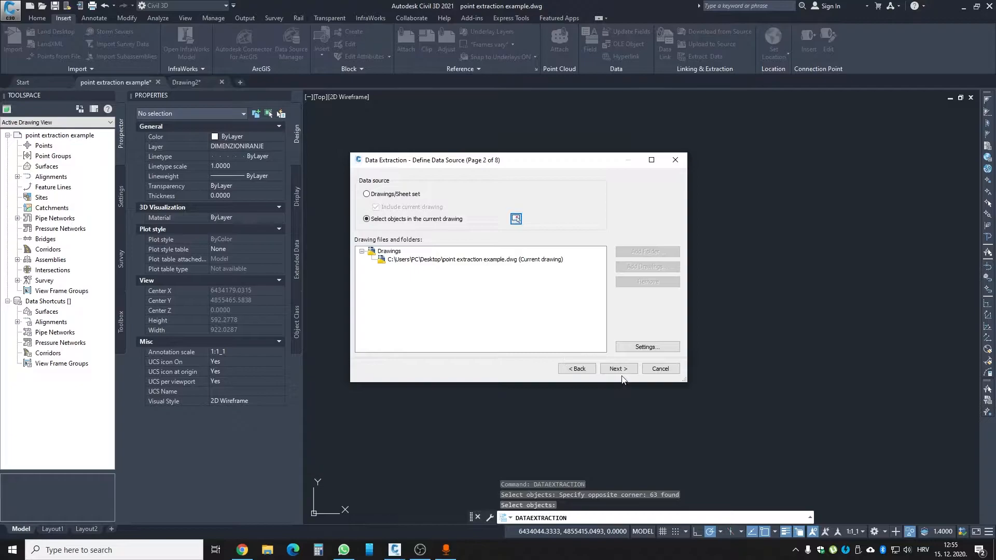
click(619, 370)
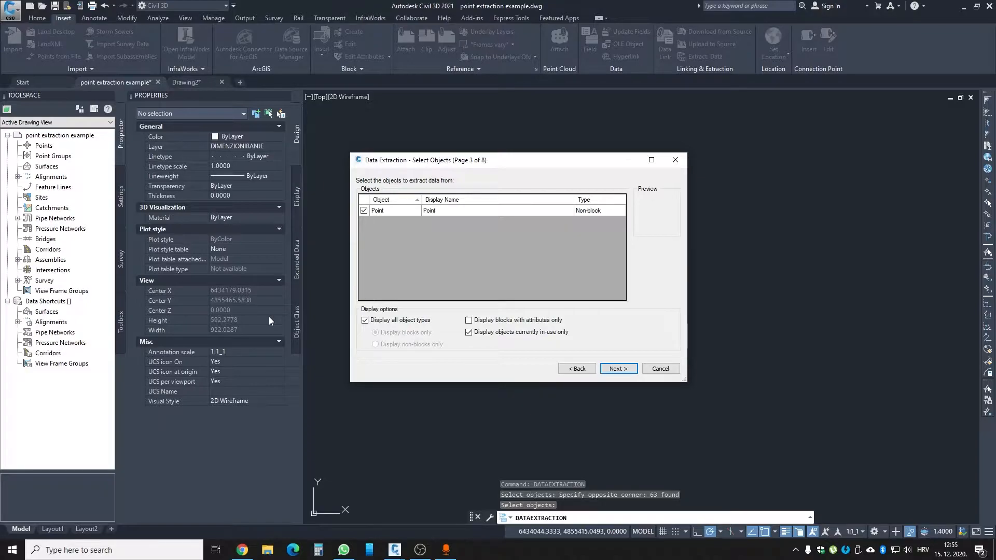
click(618, 369)
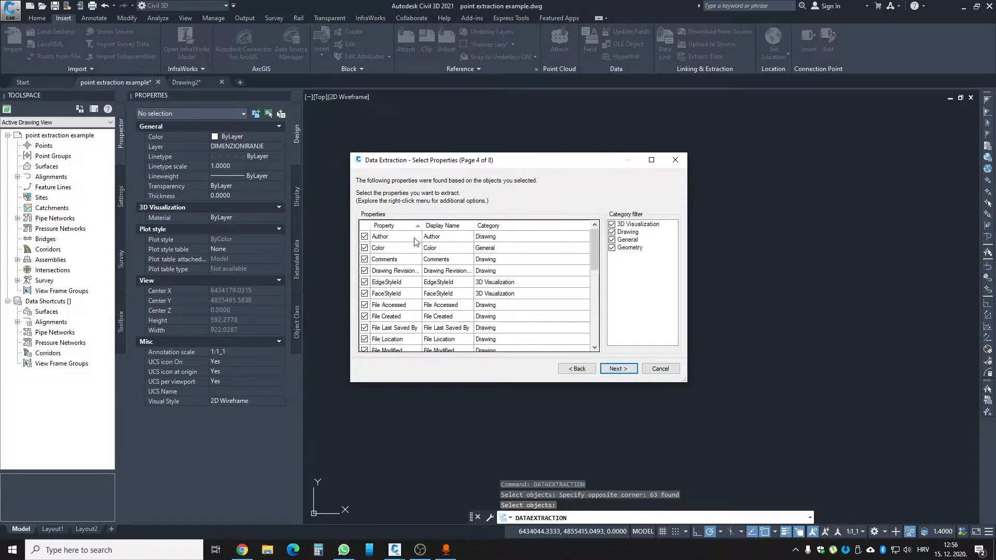
- Exclude every listed property, from Author through VisualStyleId, from the extraction
click(398, 238)
scroll(394, 290, down, 8)
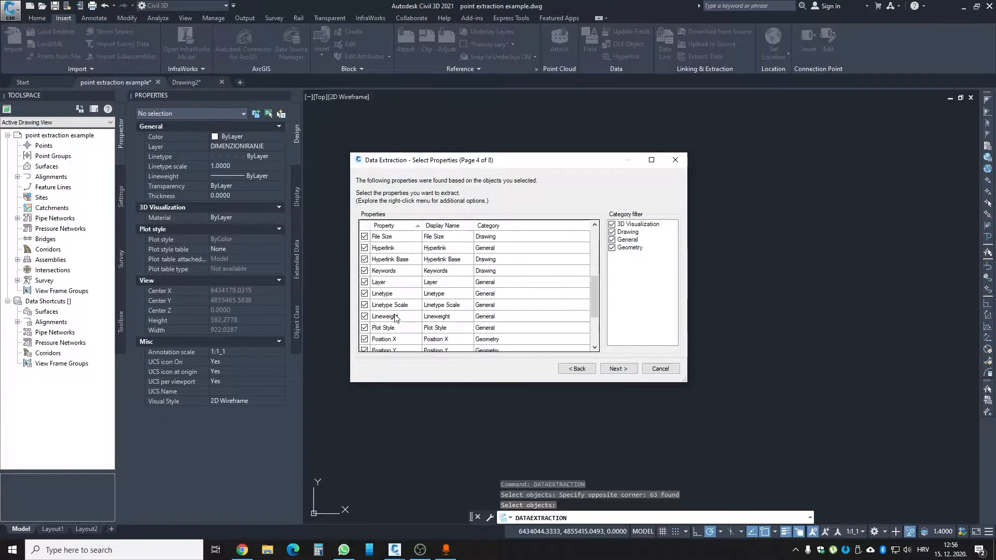
scroll(389, 314, up, 6)
scroll(389, 314, up, 2)
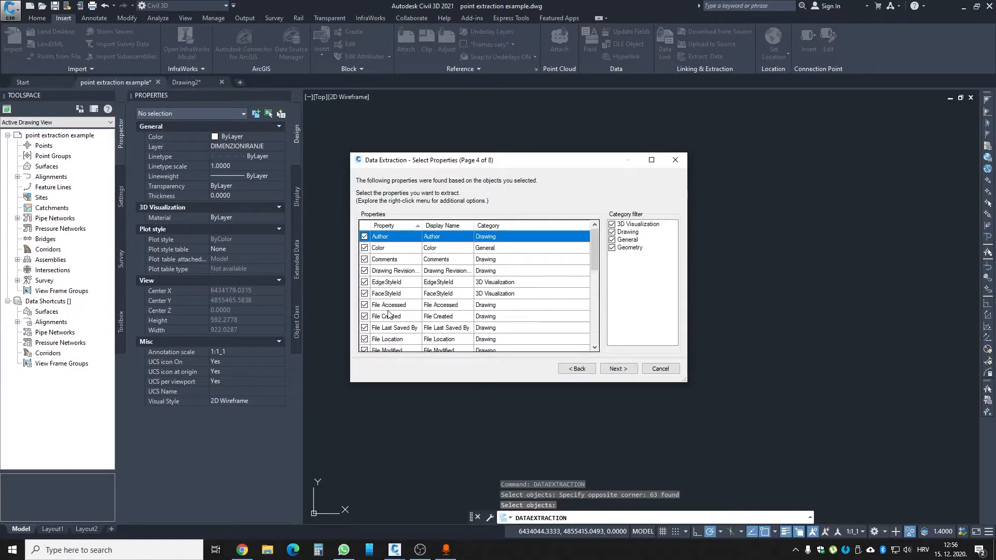
scroll(390, 309, down, 8)
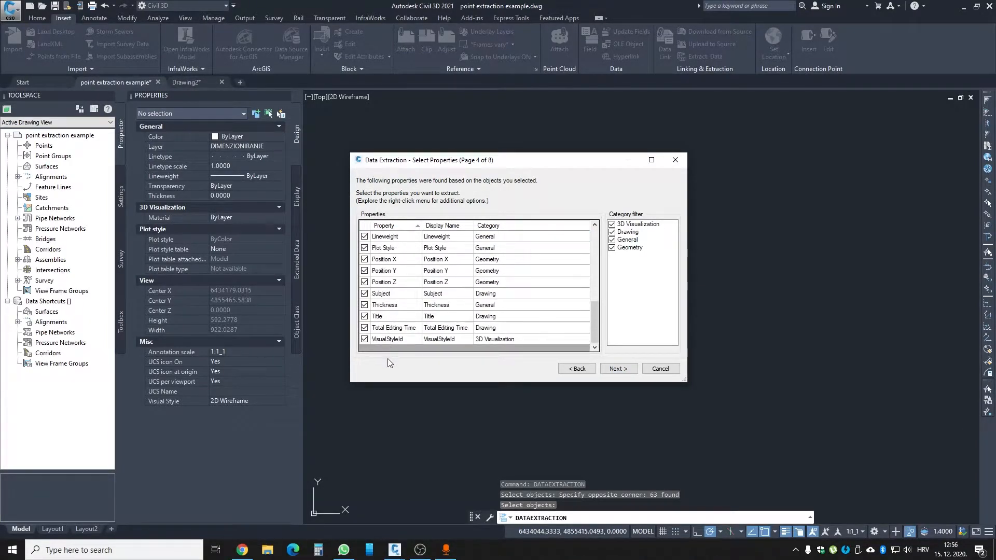
scroll(390, 293, up, 8)
click(394, 271)
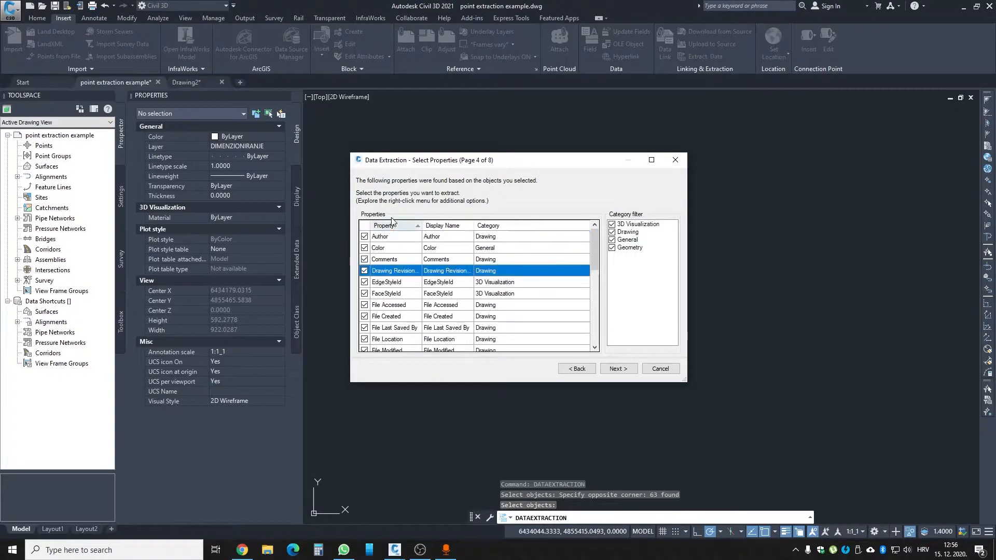
click(391, 240)
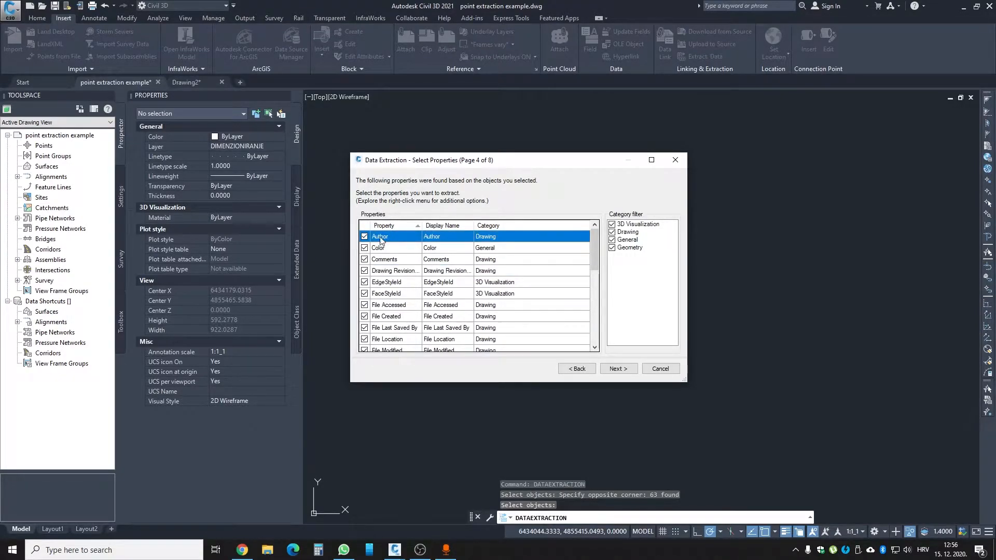
scroll(396, 301, down, 8)
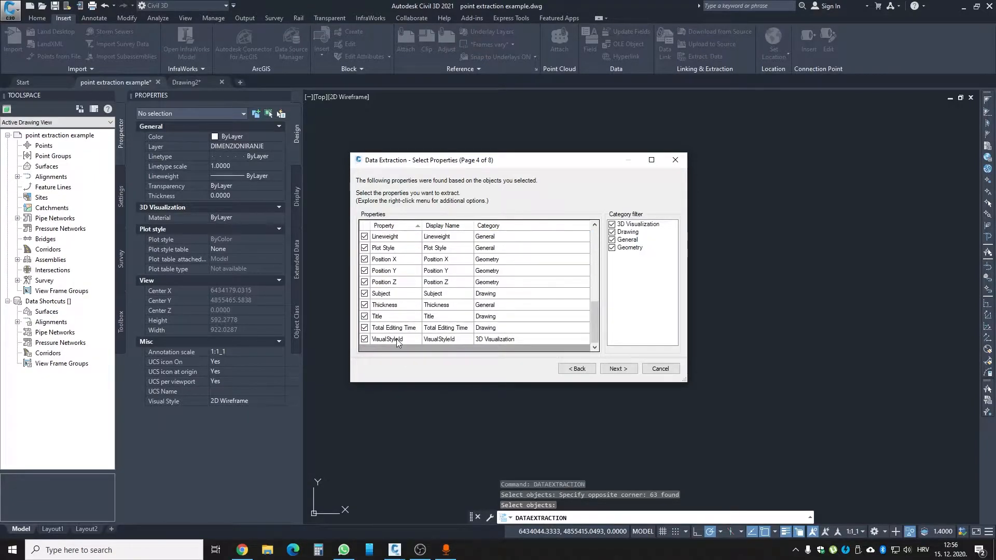
shift+click(396, 339)
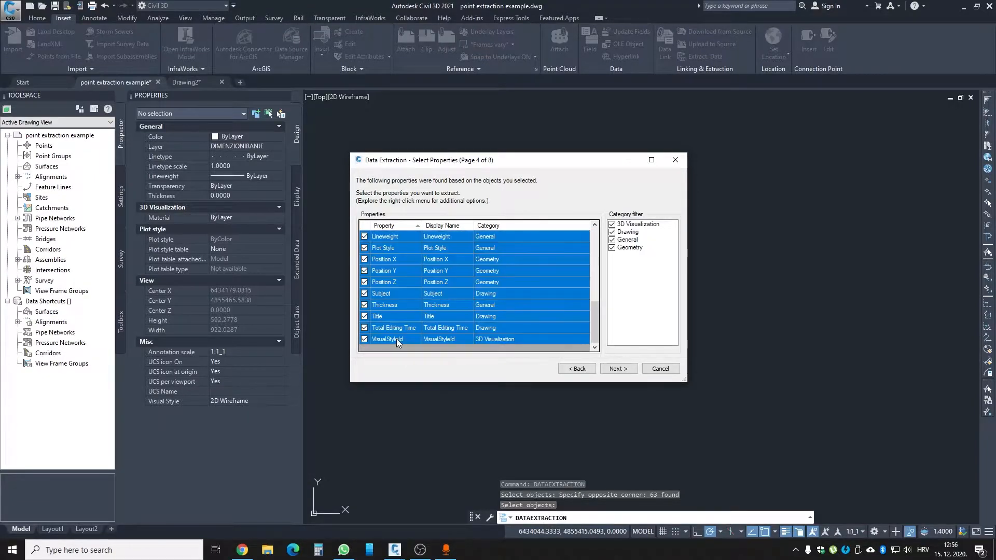
click(364, 340)
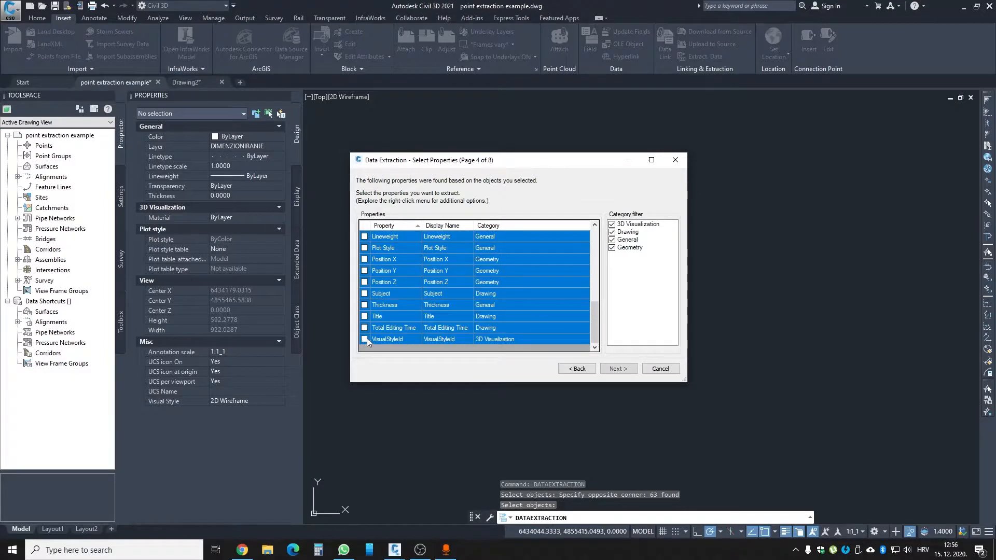
click(407, 333)
scroll(404, 327, up, 5)
scroll(392, 308, down, 5)
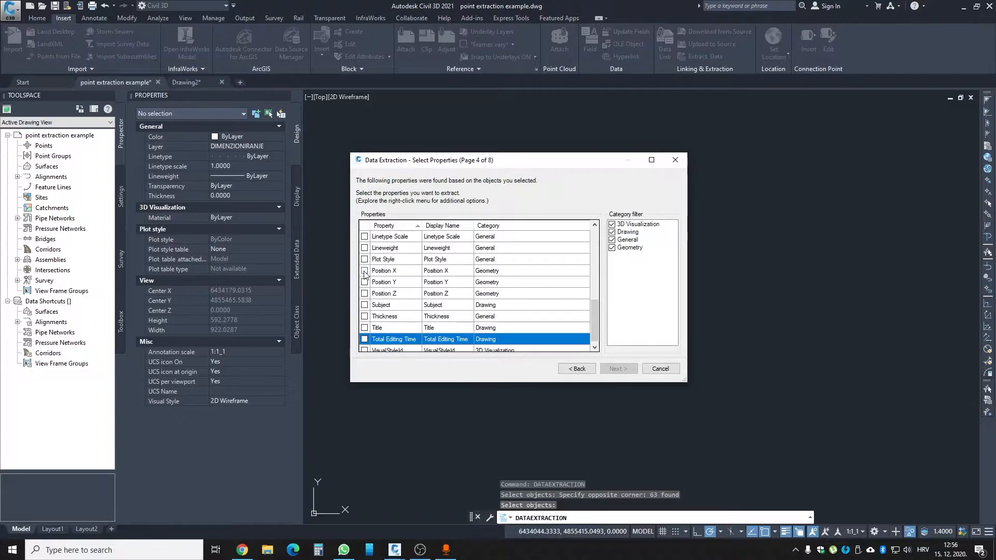
- Include only Position X, Position Y and Position Z as extracted properties, and continue to refining the data
click(365, 271)
click(364, 282)
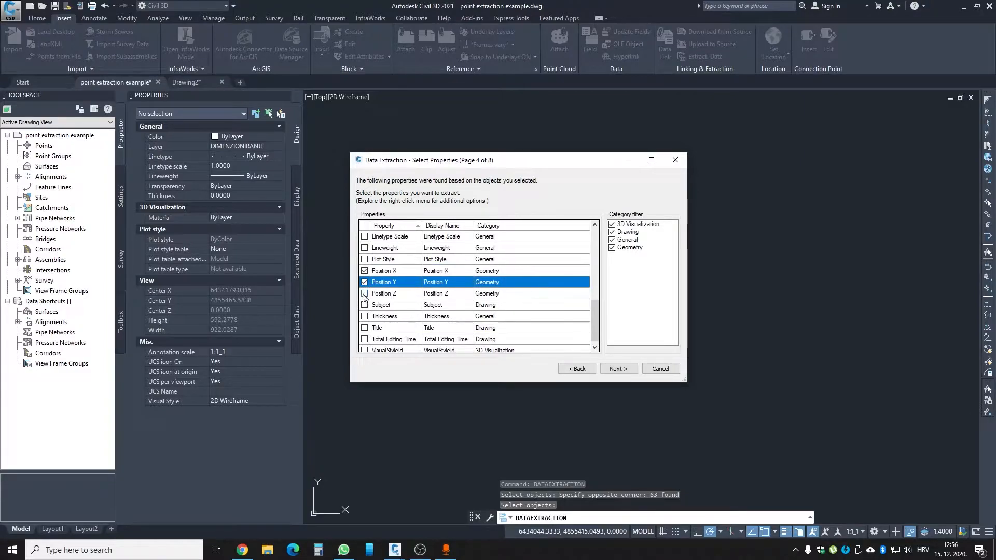
click(364, 294)
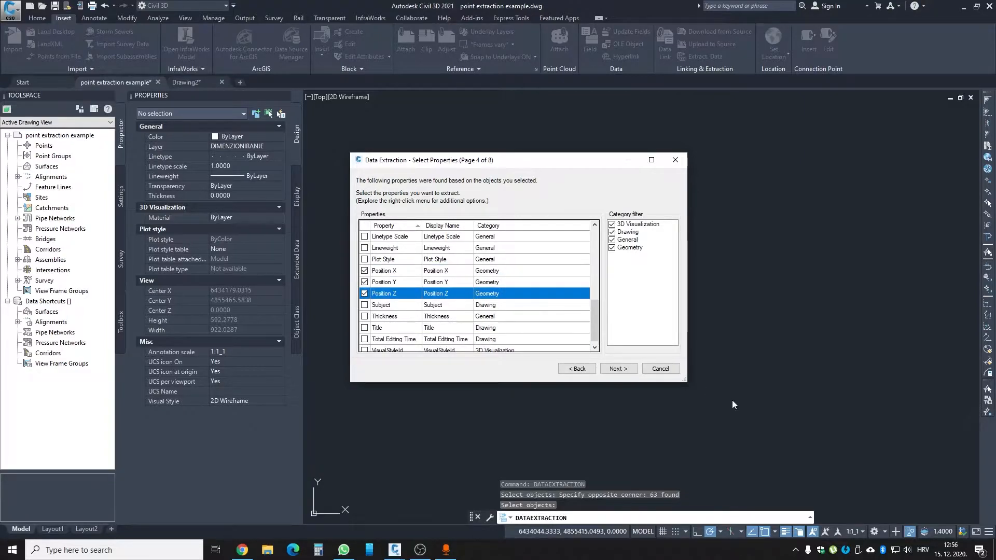
click(619, 369)
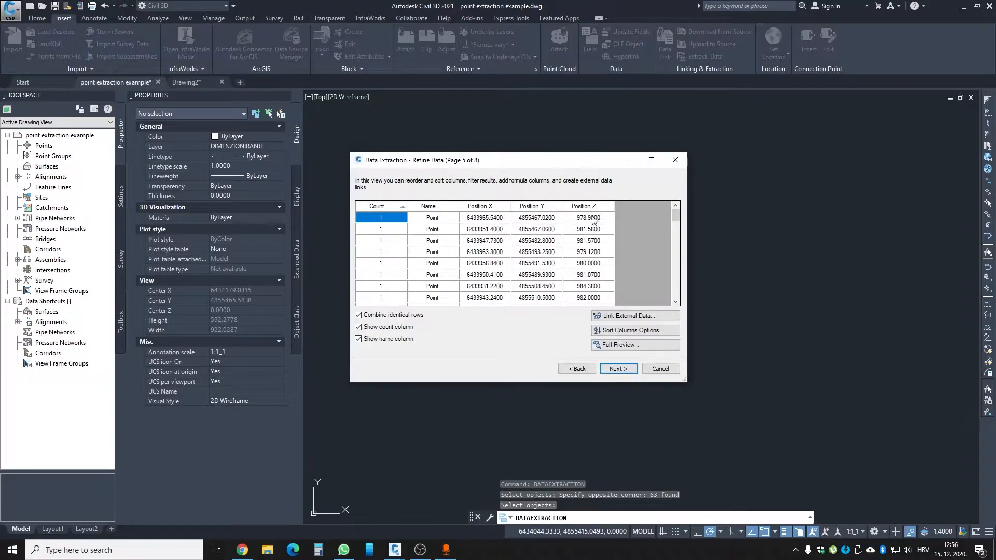
- Turn off combining identical rows and hide the count and name columns, leaving only the position columns, and continue to the output options
mouse_move(678, 216)
mouse_down()
mouse_move(679, 293)
mouse_move(682, 213)
mouse_move(689, 275)
mouse_move(685, 213)
mouse_up()
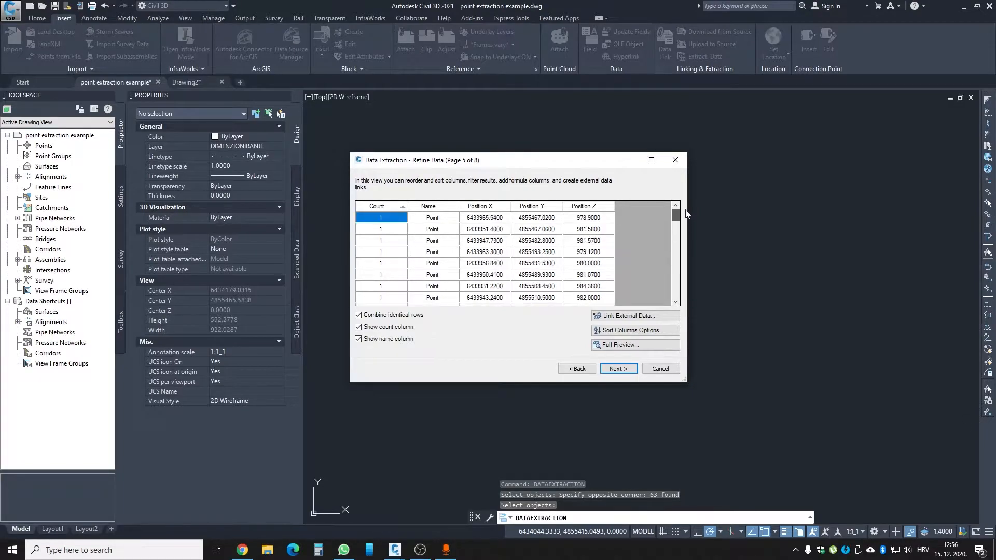
click(374, 319)
click(376, 329)
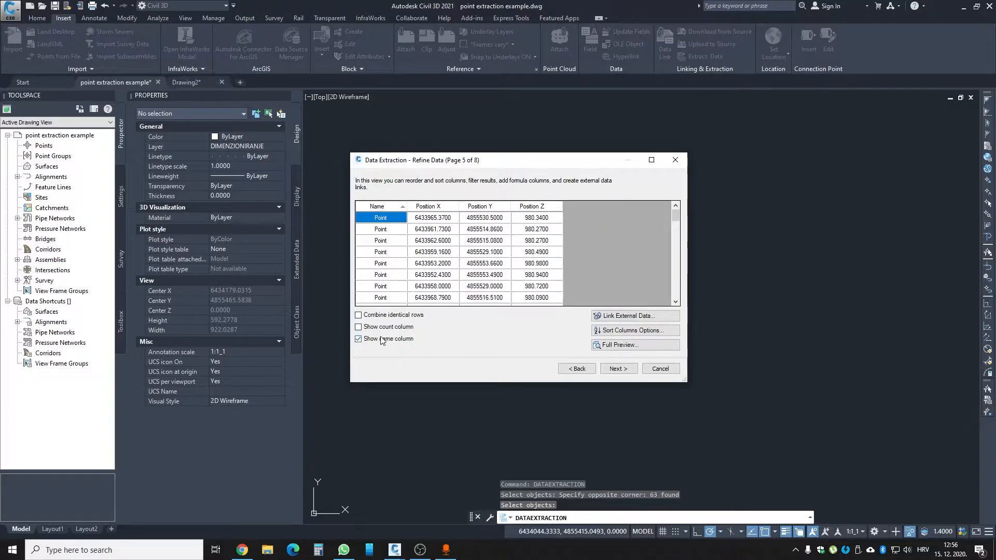
click(387, 341)
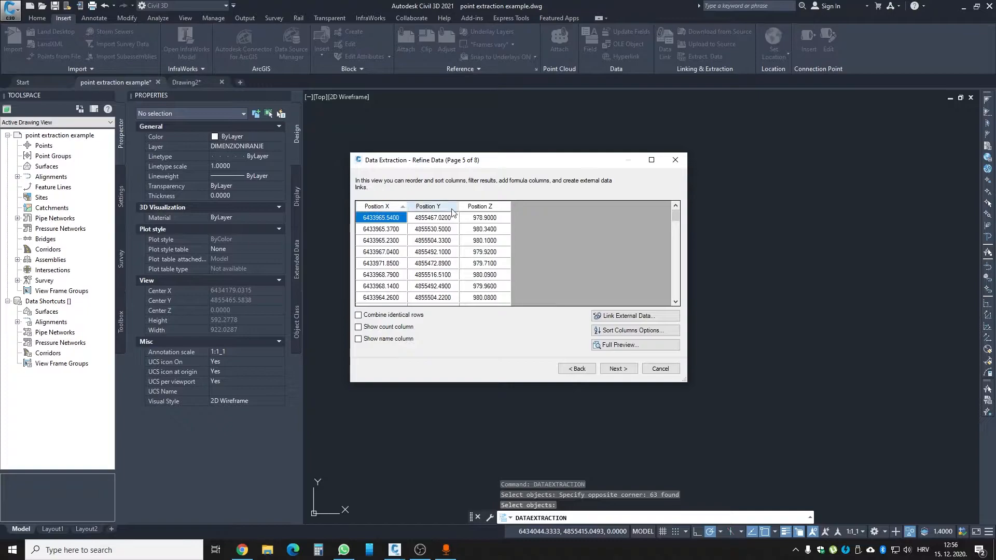
click(618, 369)
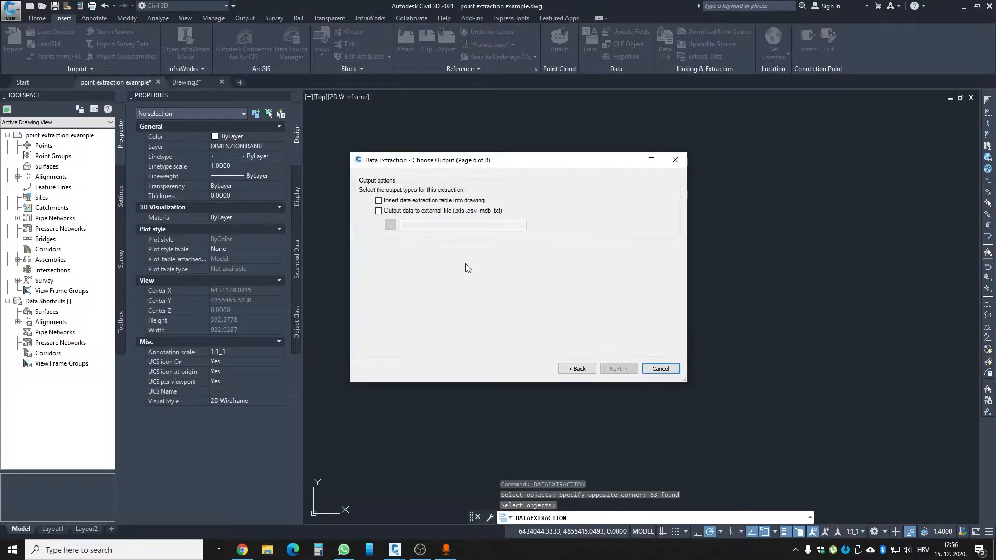
- Output the data to an external xls file named pointextraction1 on the Desktop, and finish the extraction
click(403, 211)
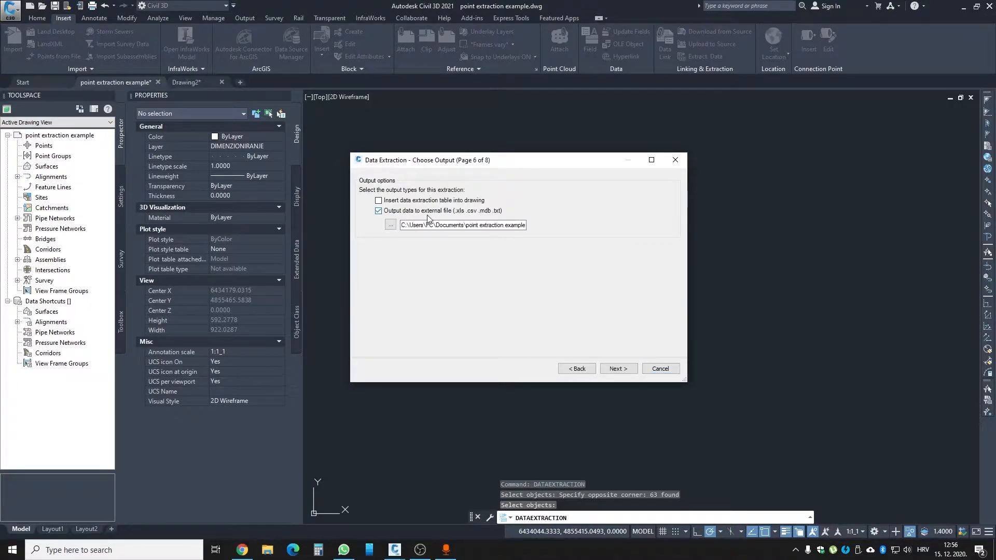
click(390, 228)
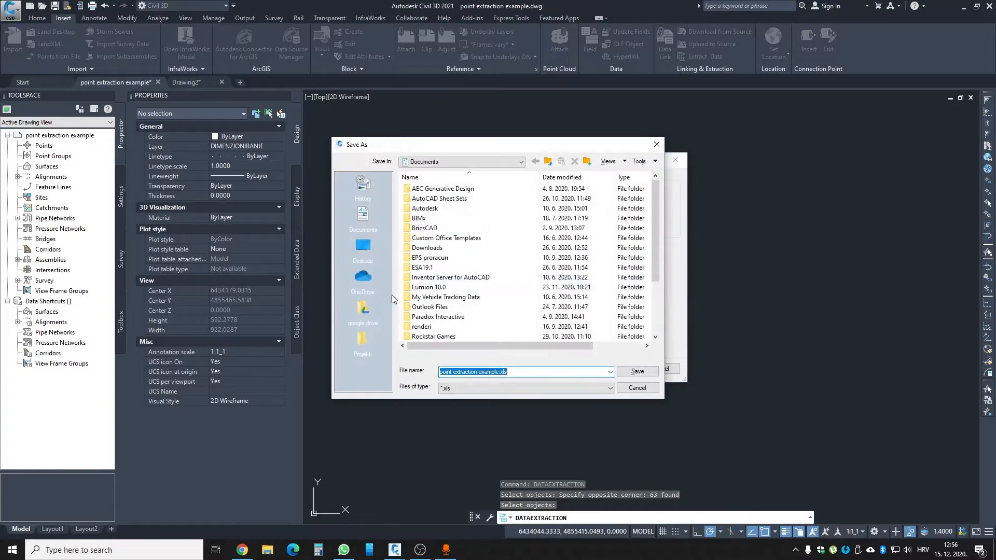
click(363, 248)
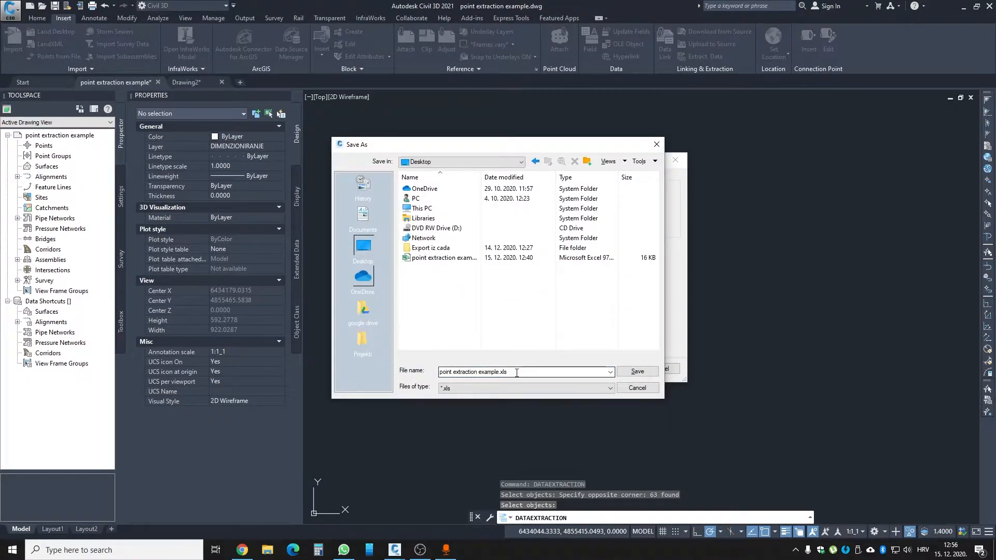
click(533, 369)
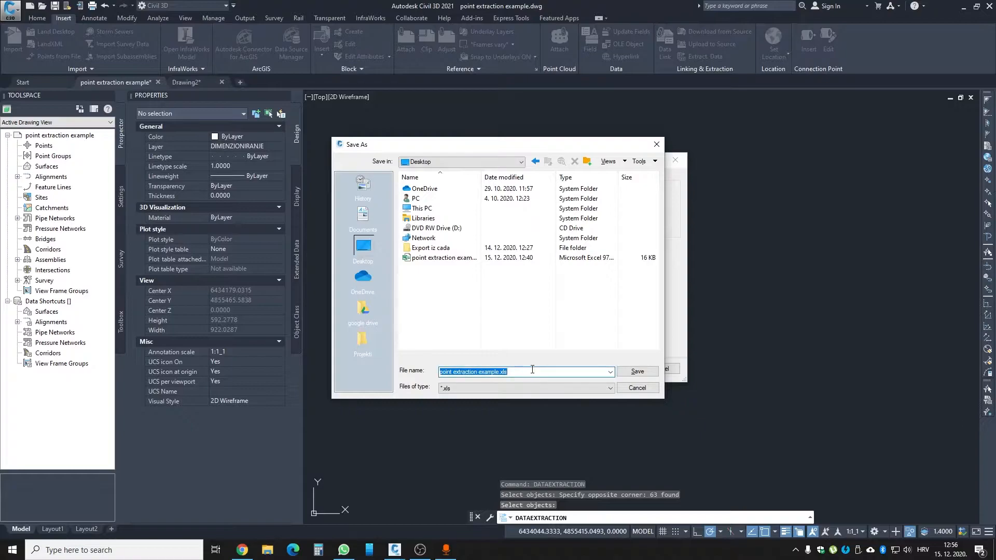
key(BackSpace)
text(poi)
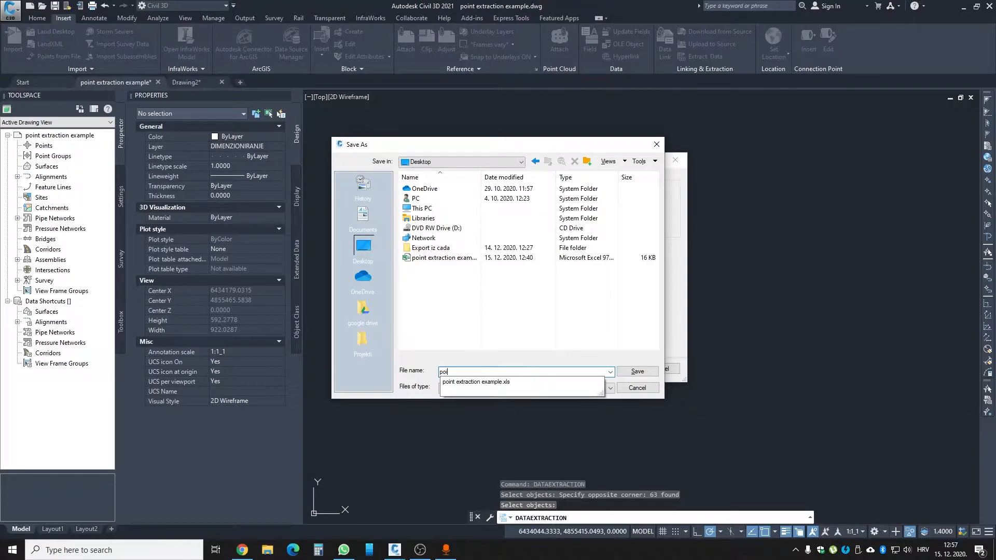
text(ntex)
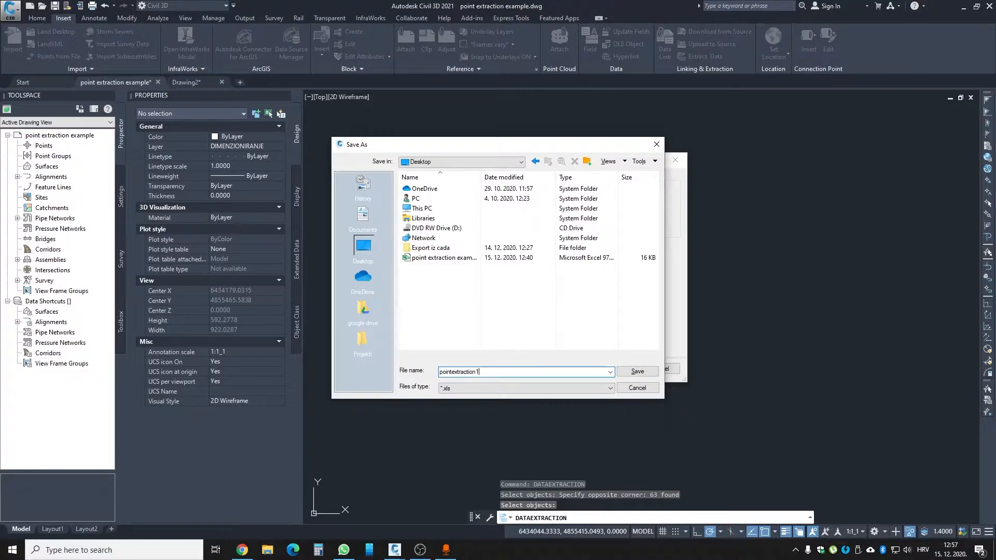
text(traction1)
click(637, 371)
click(619, 369)
click(617, 369)
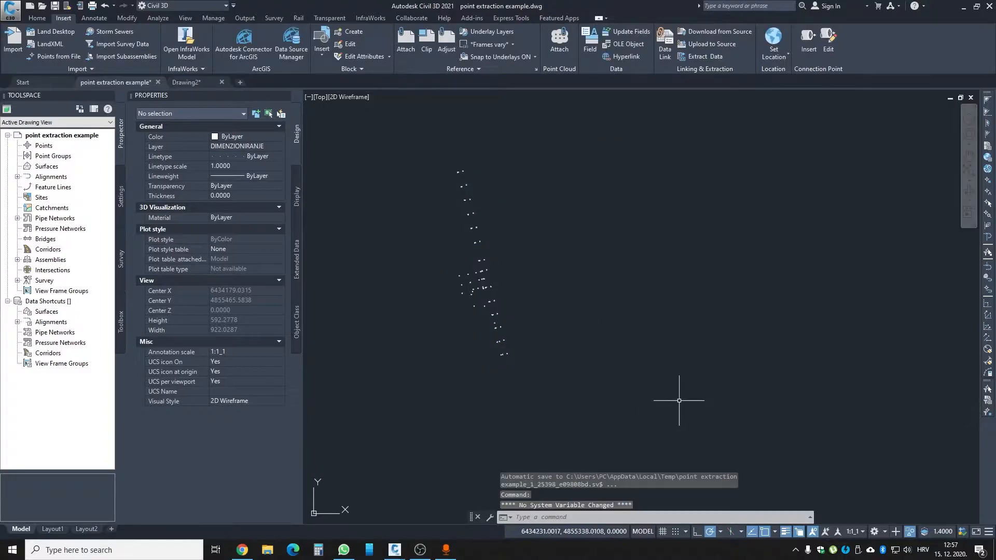
- End the object isolation and regenerate the drawing so the point markers redraw at the current zoom
click(910, 532)
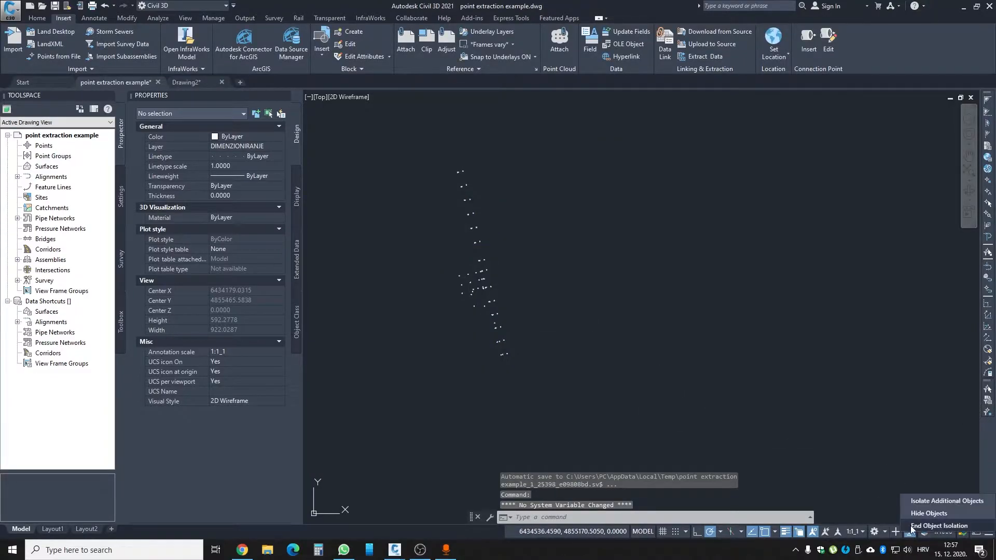
click(917, 527)
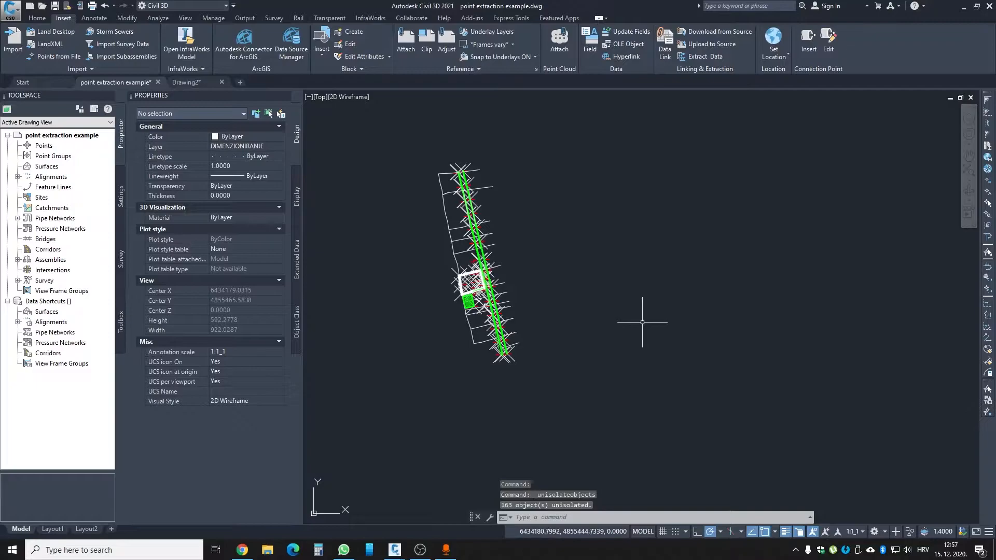
scroll(434, 278, up, 6)
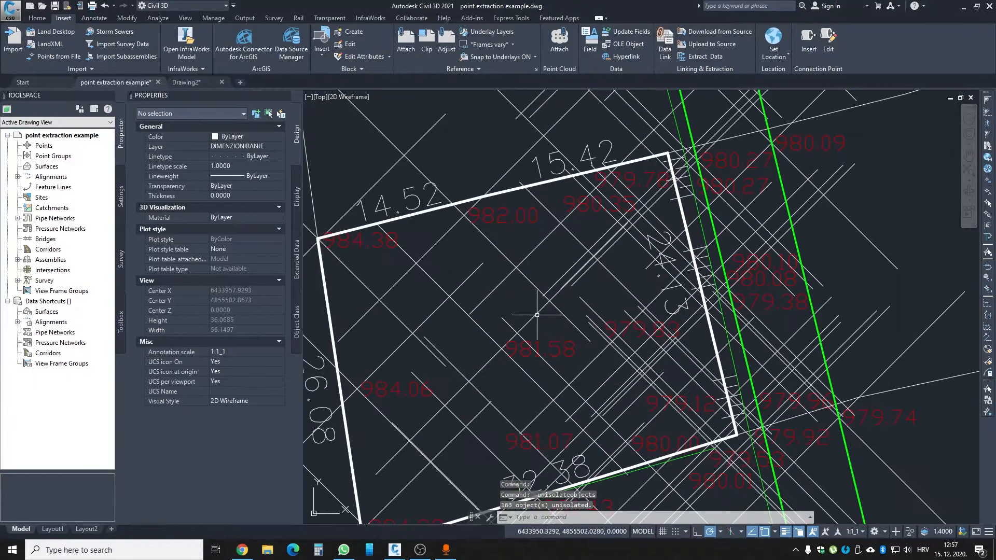
scroll(508, 289, up, 3)
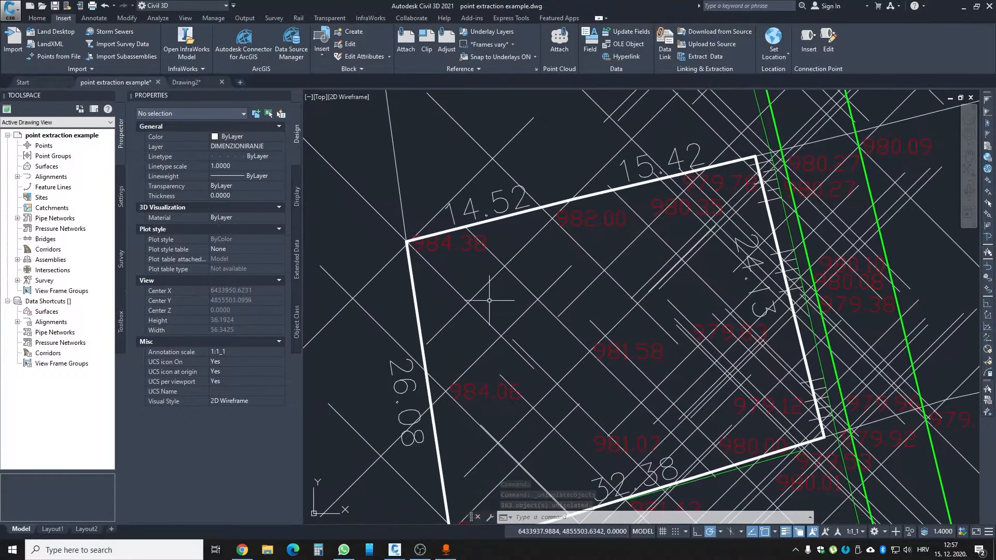
scroll(482, 286, down, 2)
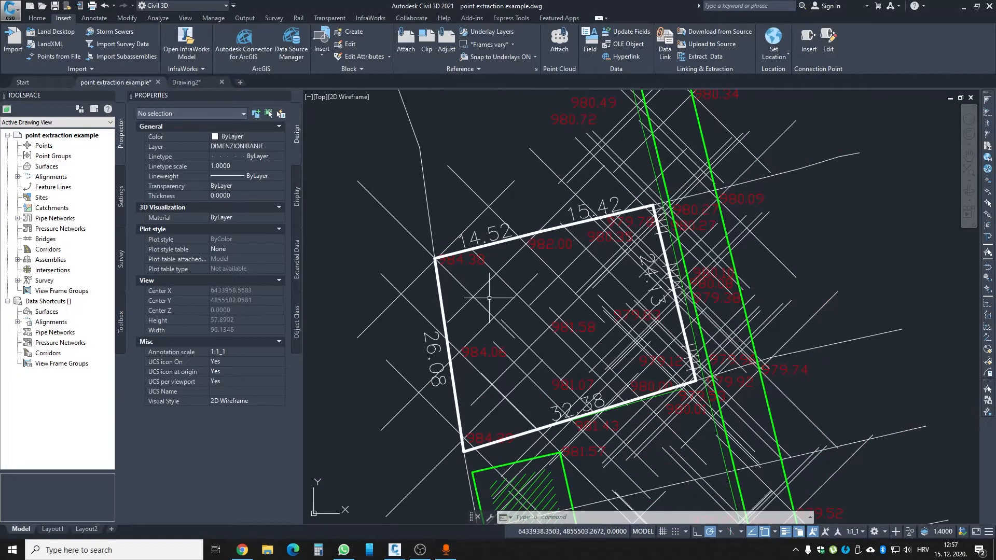
text(RE)
key(Return)
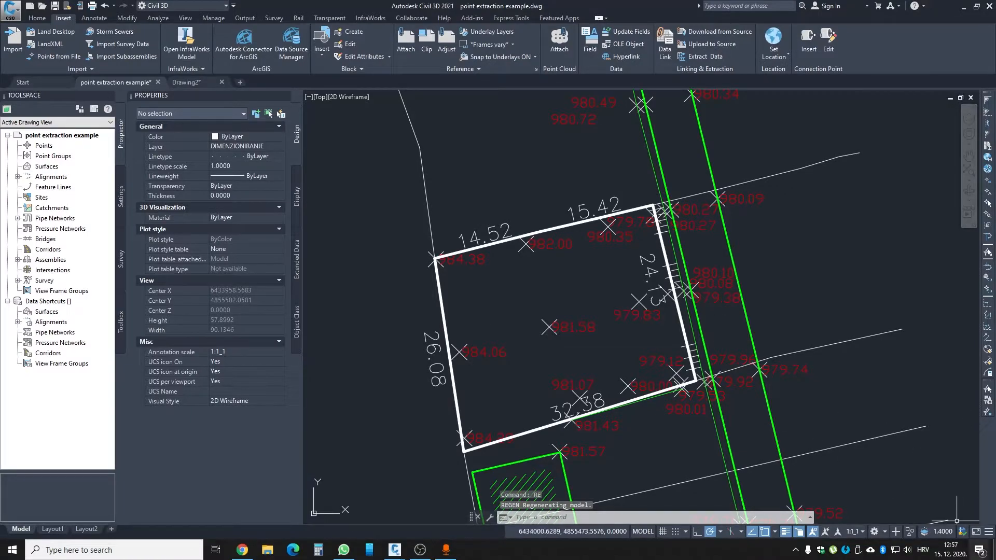
- Open pointextraction1.xls from the desktop and copy the coordinate rows A2:C64 without the header row
click(993, 550)
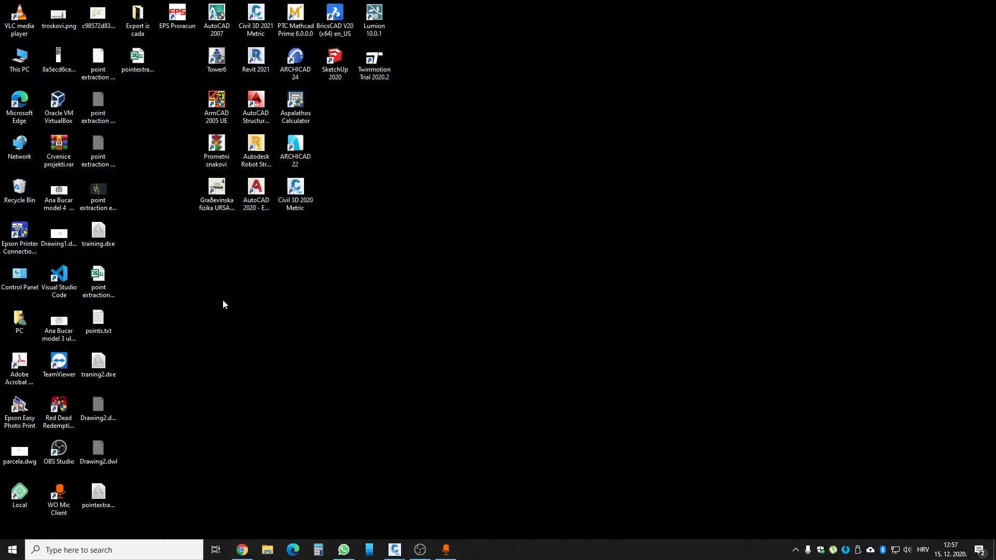
double_click(137, 72)
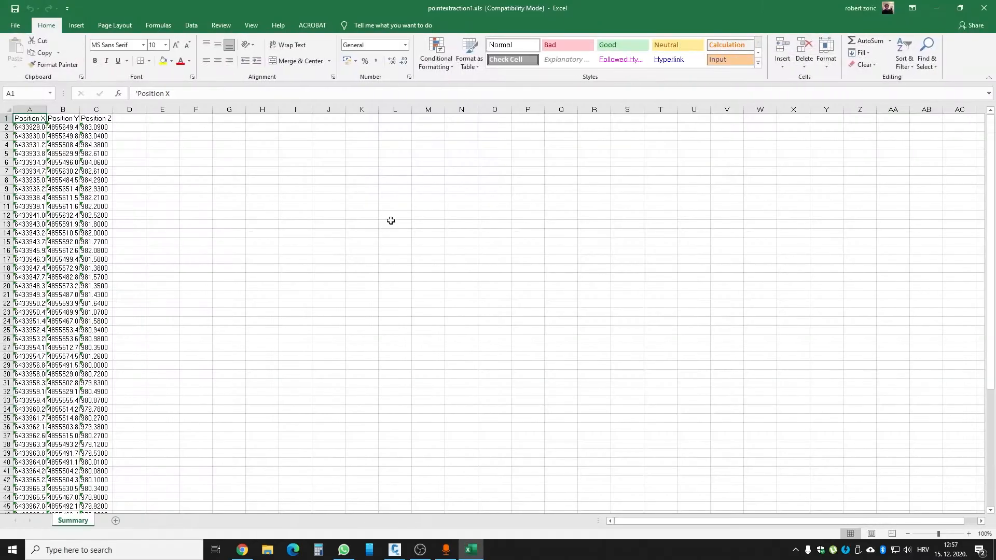
drag(31, 127, 96, 480)
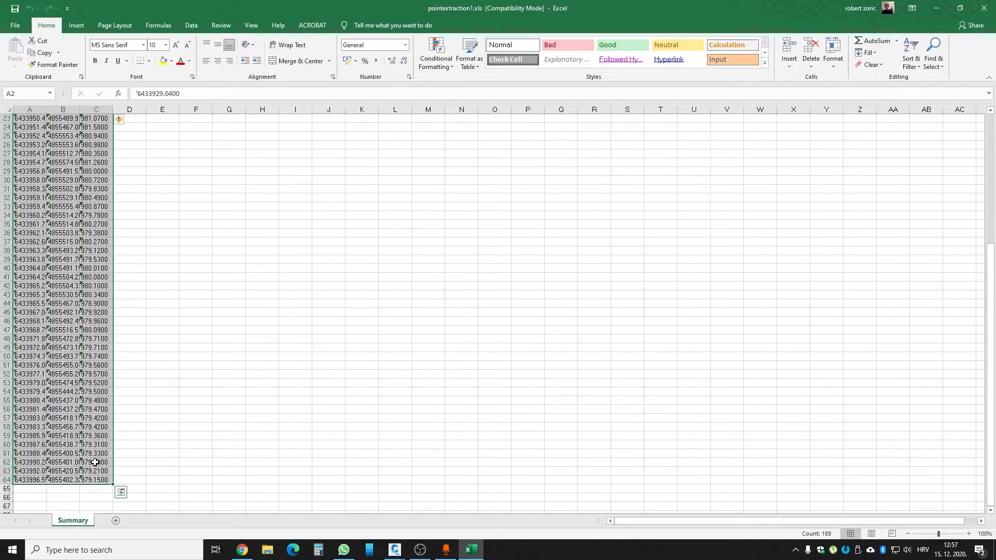
key(ctrl+c)
- Open Notepad and paste the copied coordinates into a new text document
click(91, 550)
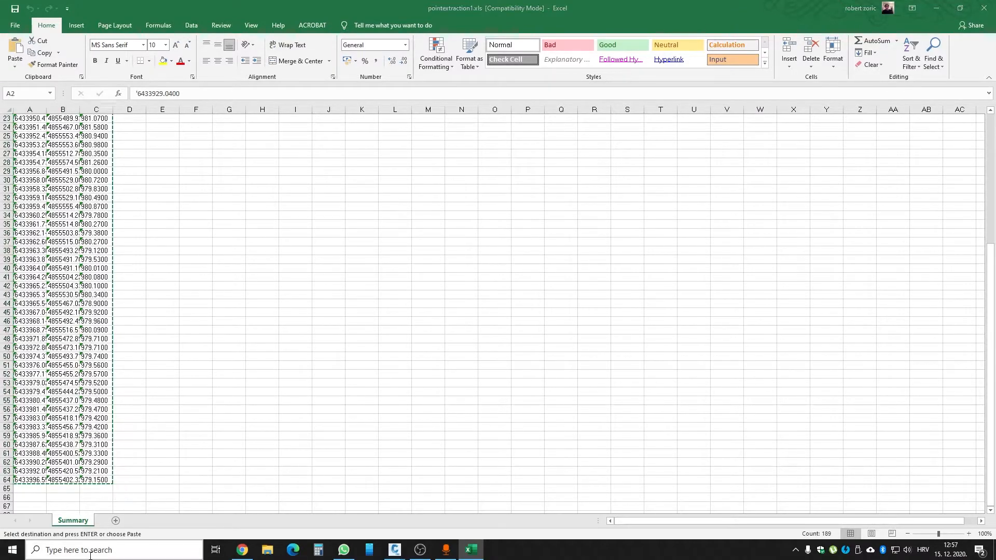
text(note)
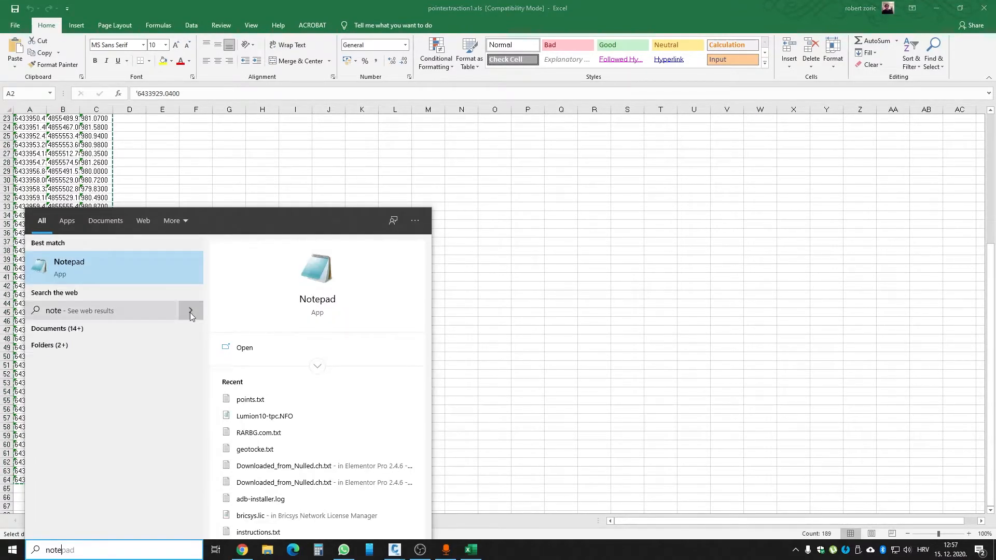
click(125, 264)
key(ctrl+v)
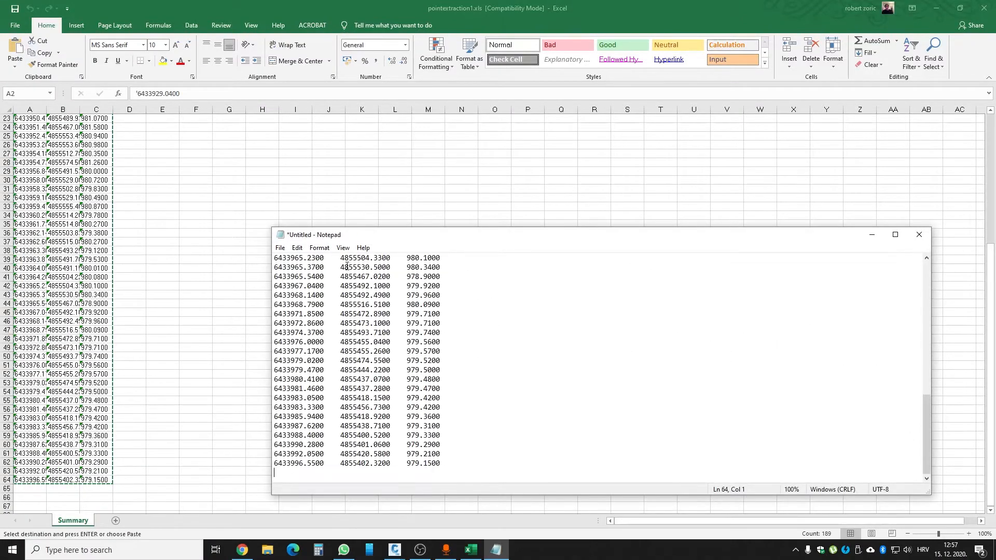
- Save the text document on the Desktop as pointextraction1 in txt format
click(281, 248)
click(293, 307)
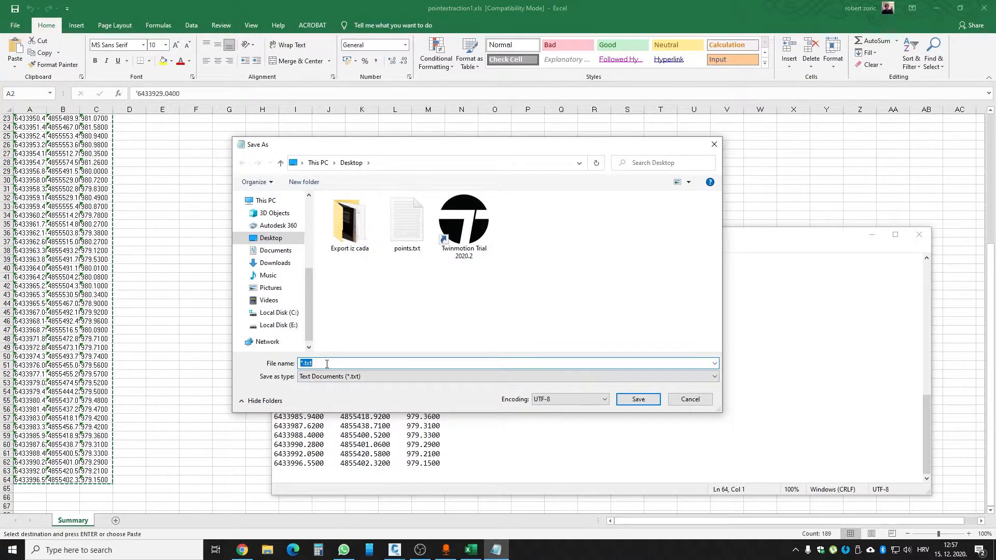
text(poit)
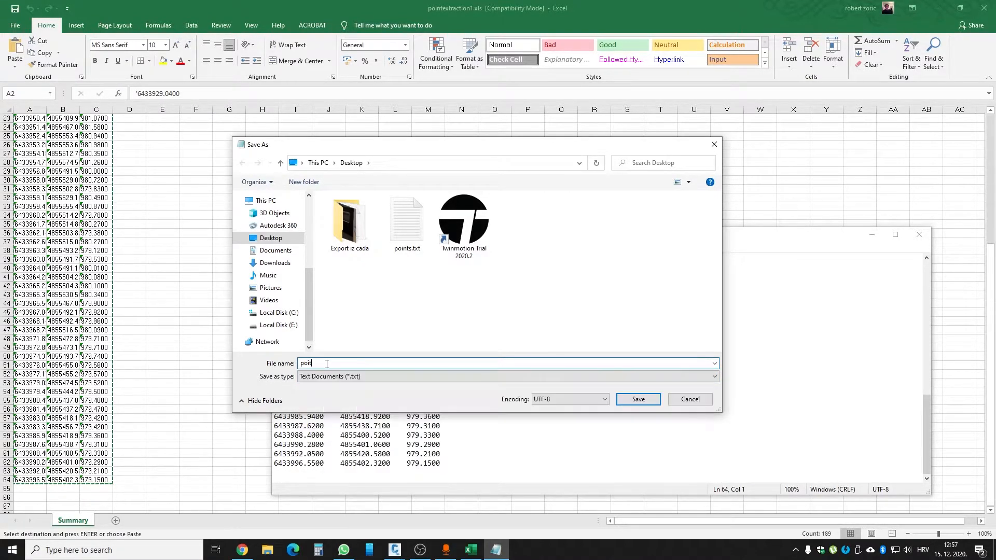
key(BackSpace)
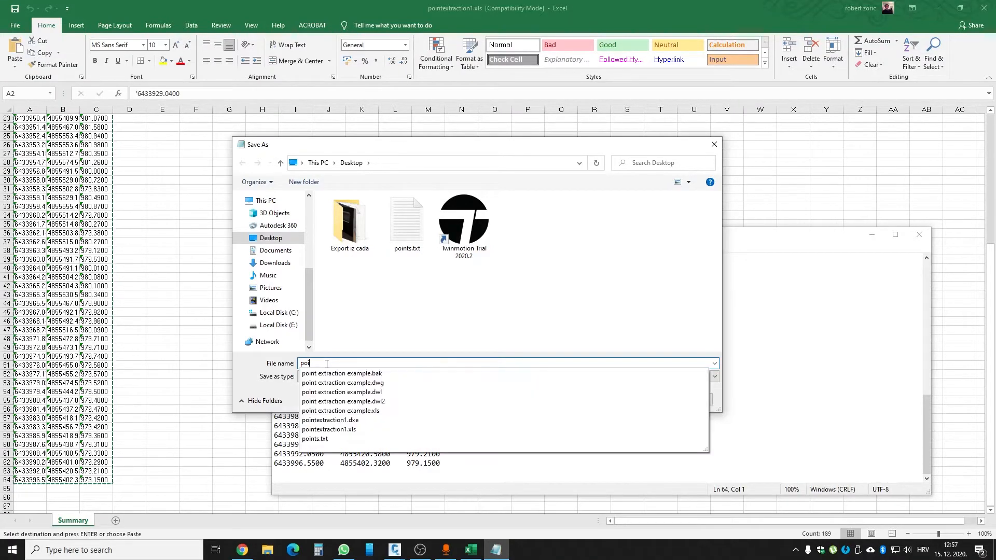
text(ntex)
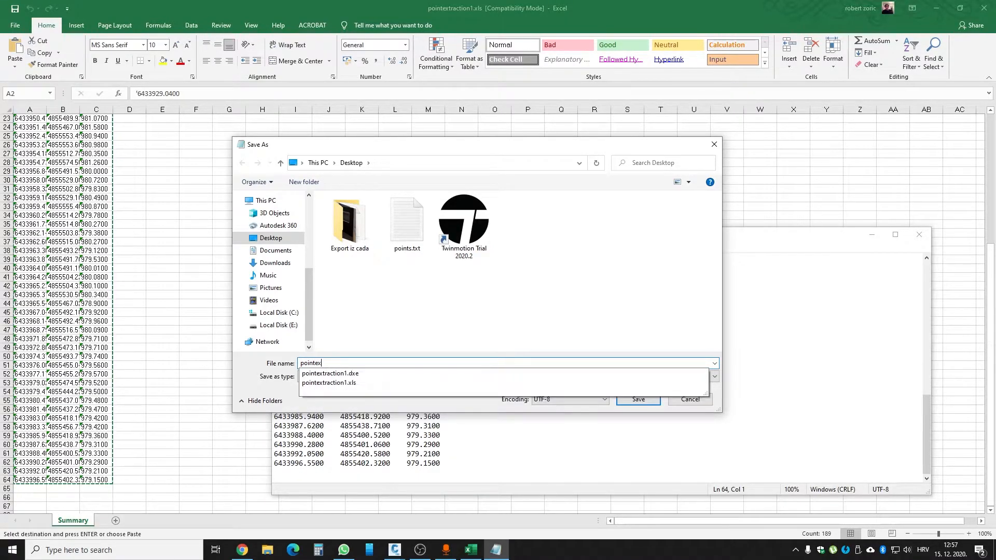
text(traction1)
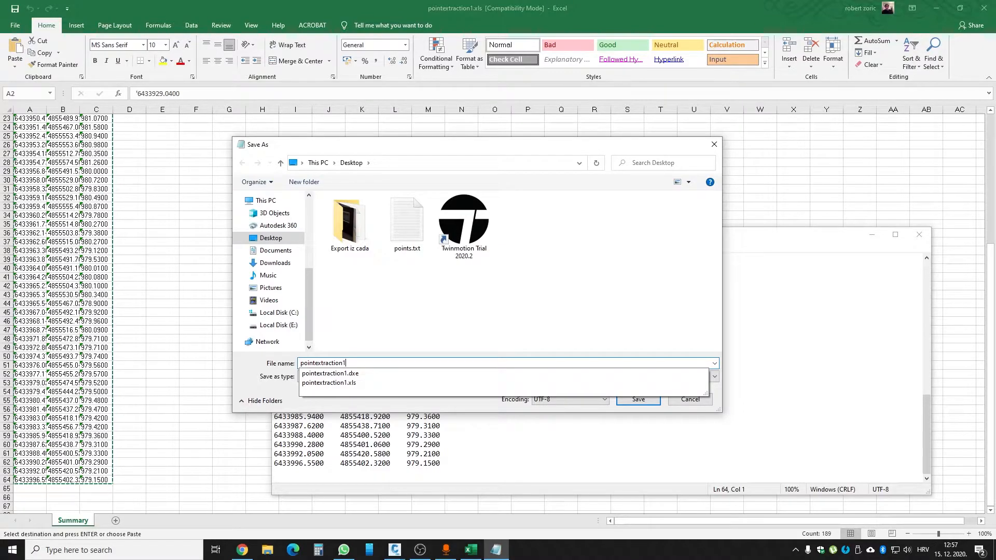
click(525, 294)
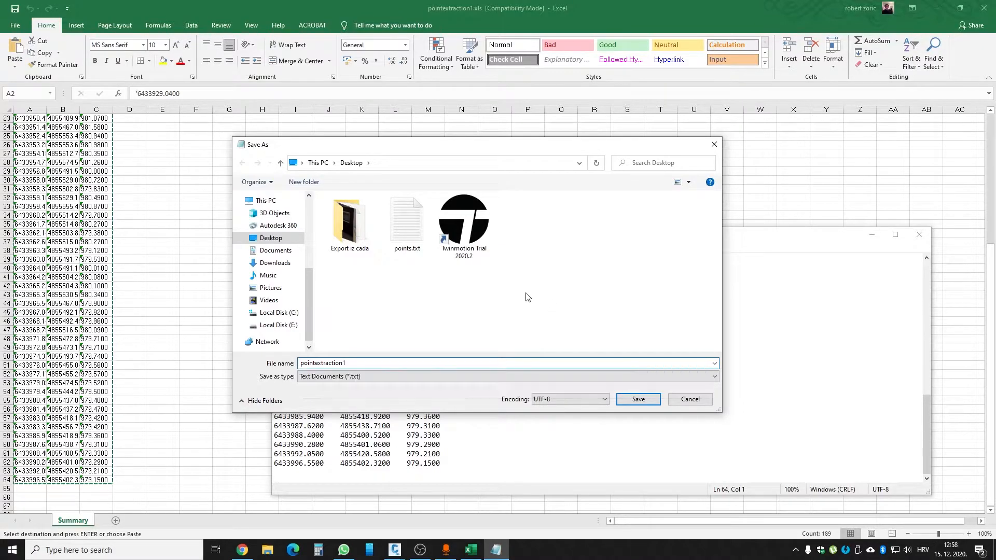
click(640, 399)
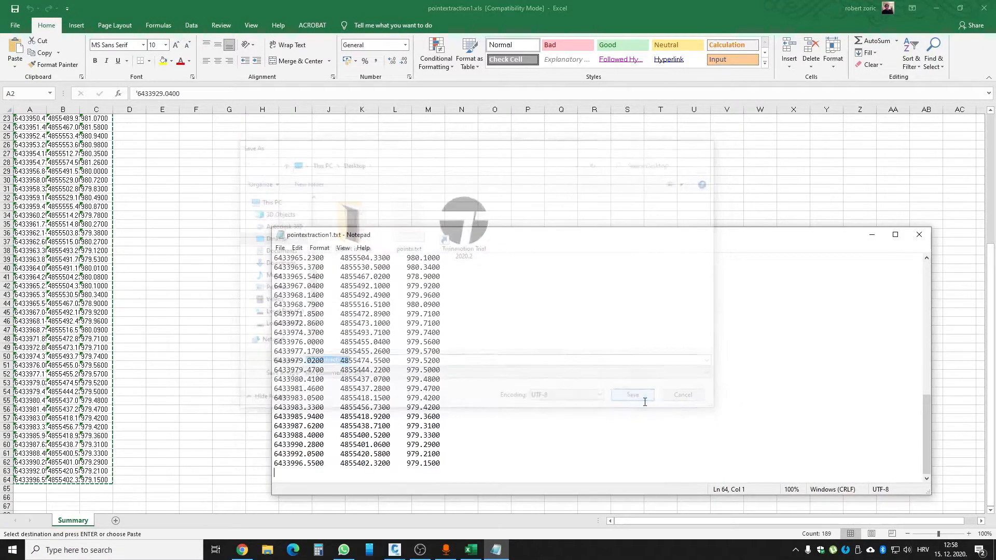
- Close Notepad and Excel without keeping the clipboard contents, and switch back to the point extraction example drawing in Civil 3D
click(920, 236)
click(984, 8)
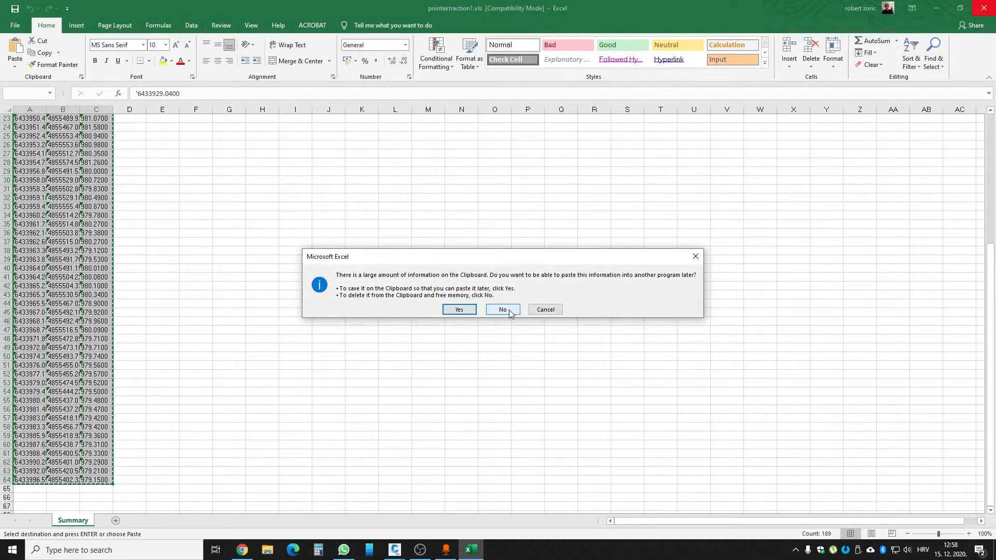
click(503, 310)
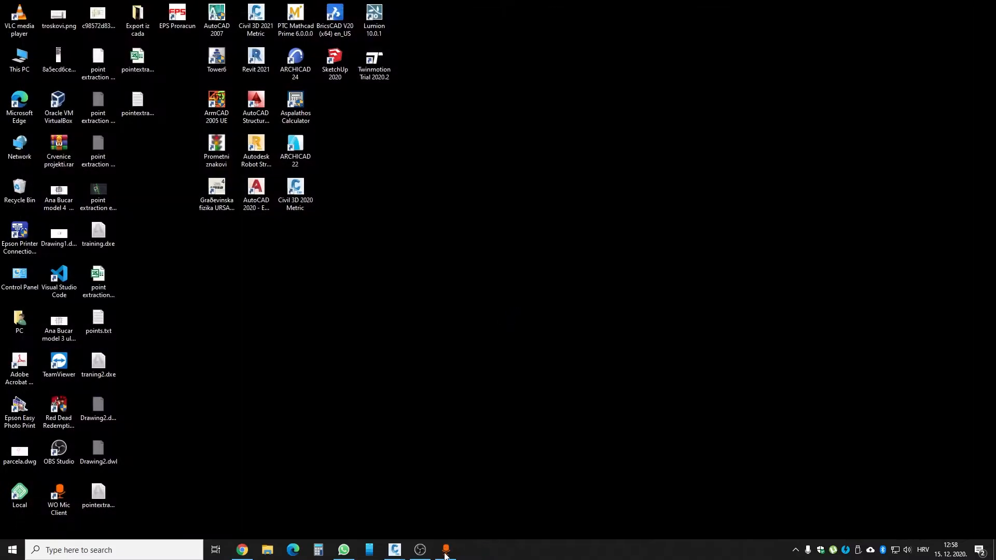
mouse_move(407, 552)
click(474, 509)
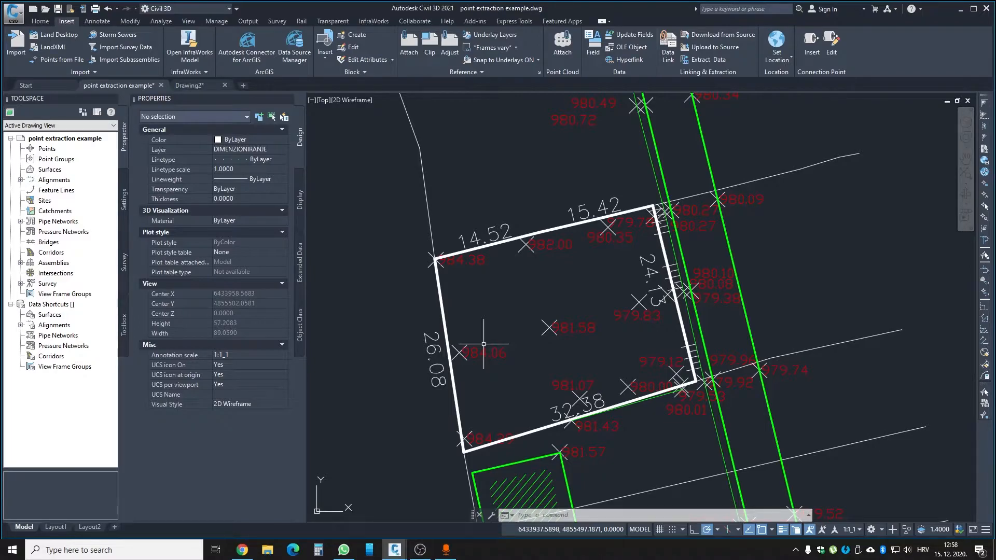
- Set the drawing's point style to the blank symbol with PTYPE to hide the point markers
text(Pt)
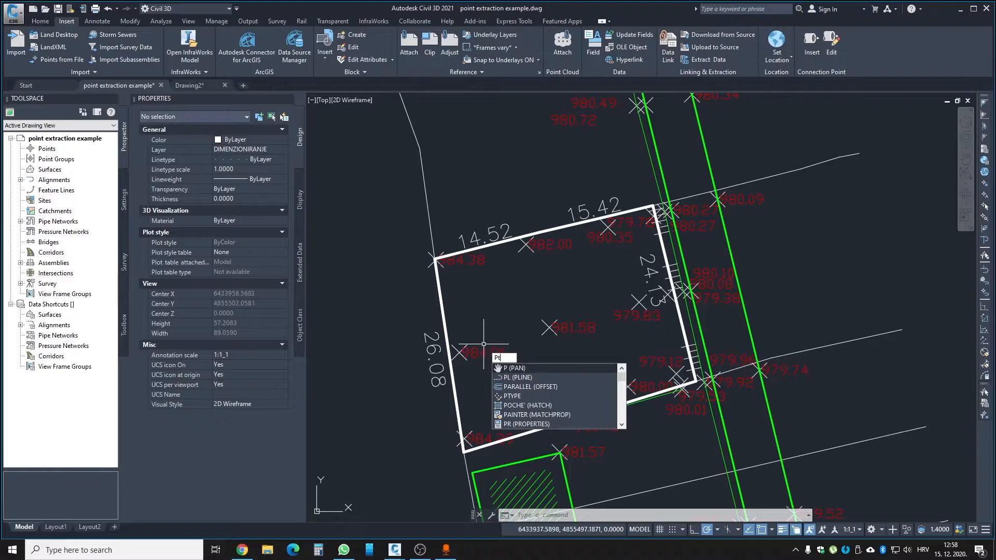
text(ype)
key(Return)
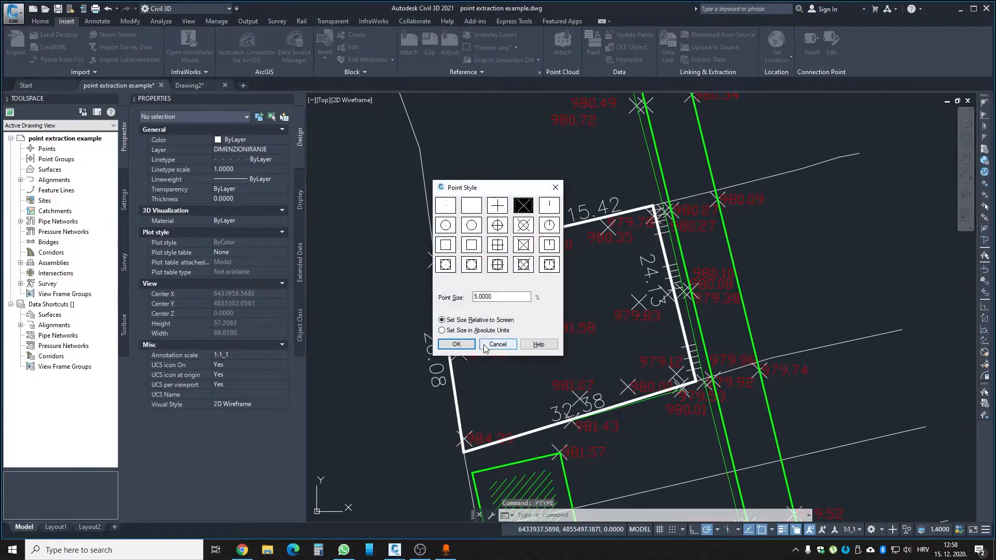
click(471, 205)
click(452, 345)
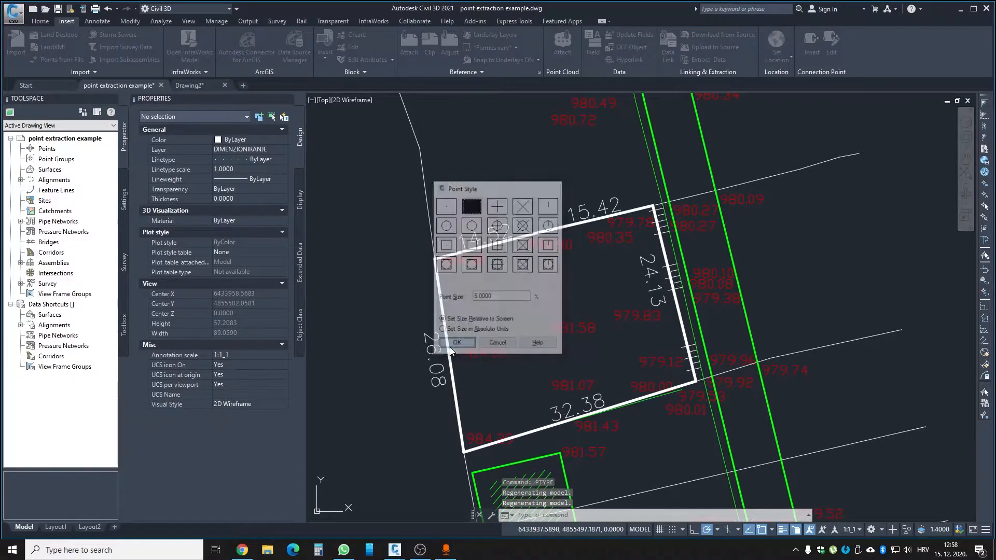
- Select the 984.06 elevation text inside the parcel to examine its position properties, and clear the selection
scroll(485, 356, up, 4)
scroll(485, 356, down, 4)
scroll(486, 355, up, 2)
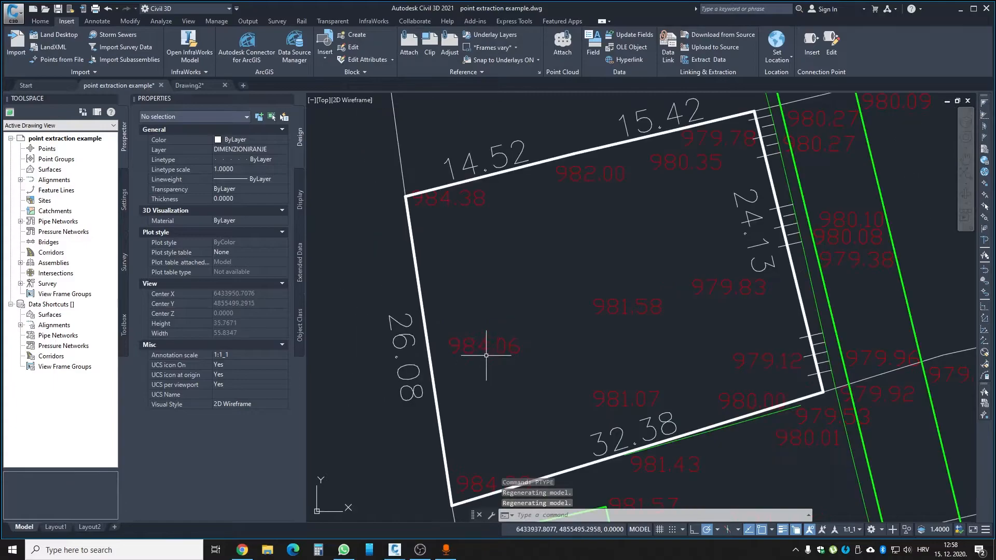
scroll(466, 356, up, 4)
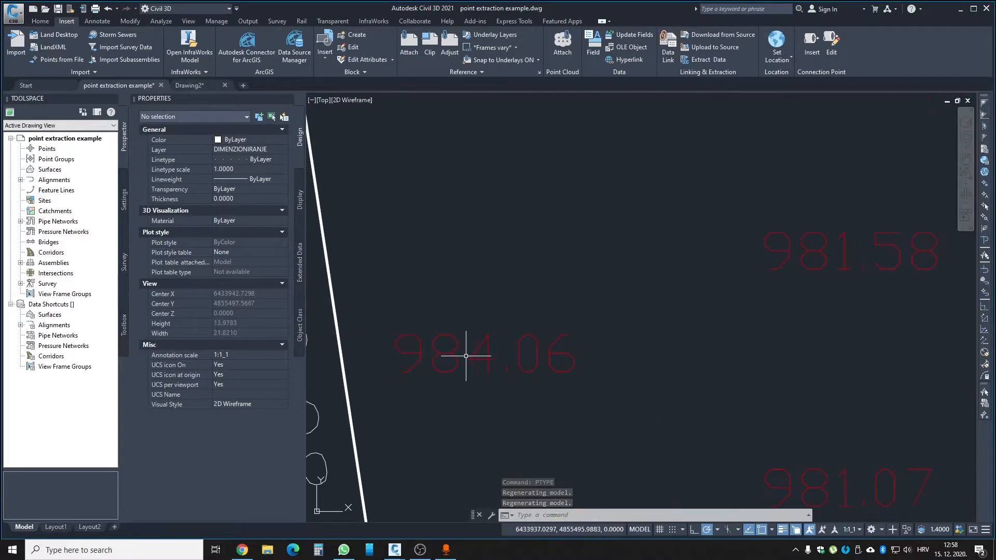
click(475, 356)
click(463, 340)
middle_drag(427, 334, 466, 290)
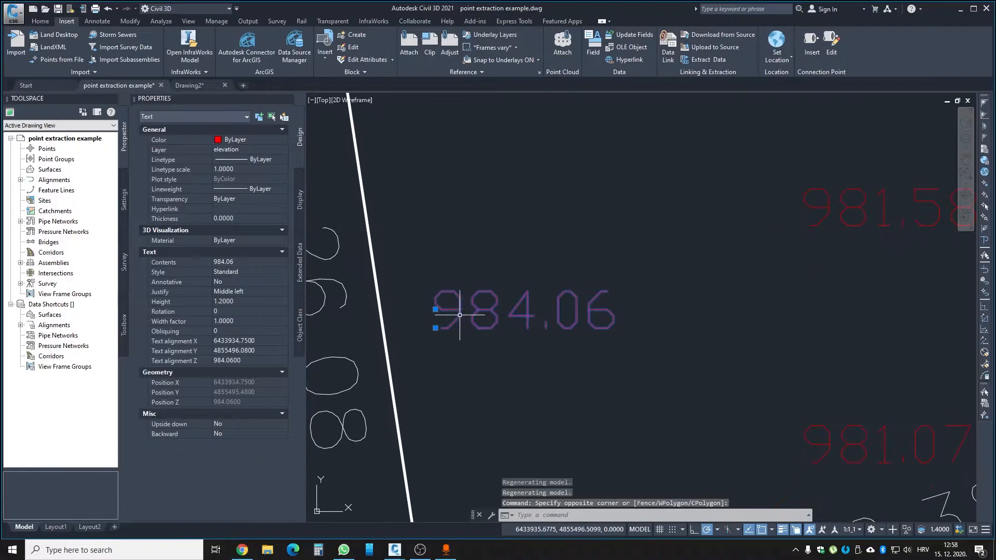
scroll(449, 357, down, 2)
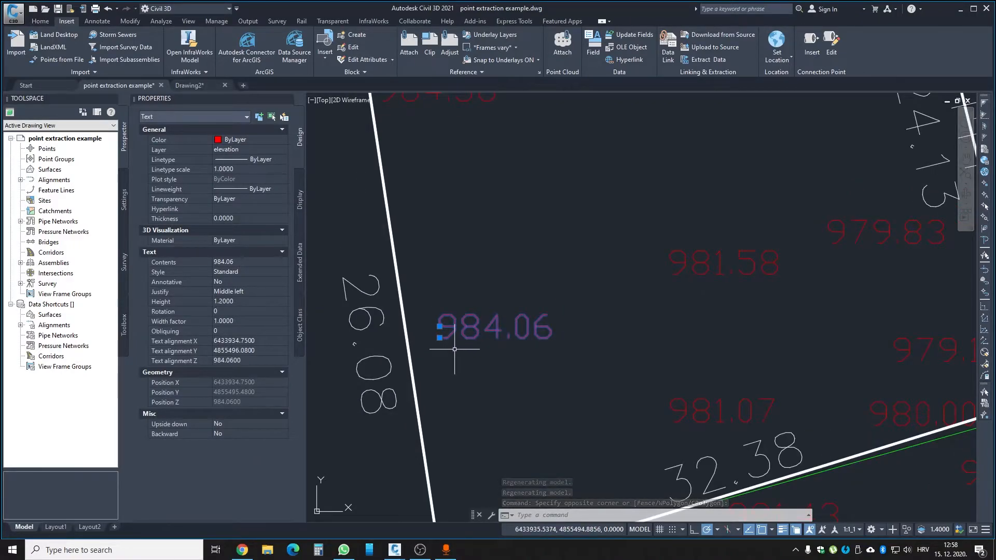
key(Escape)
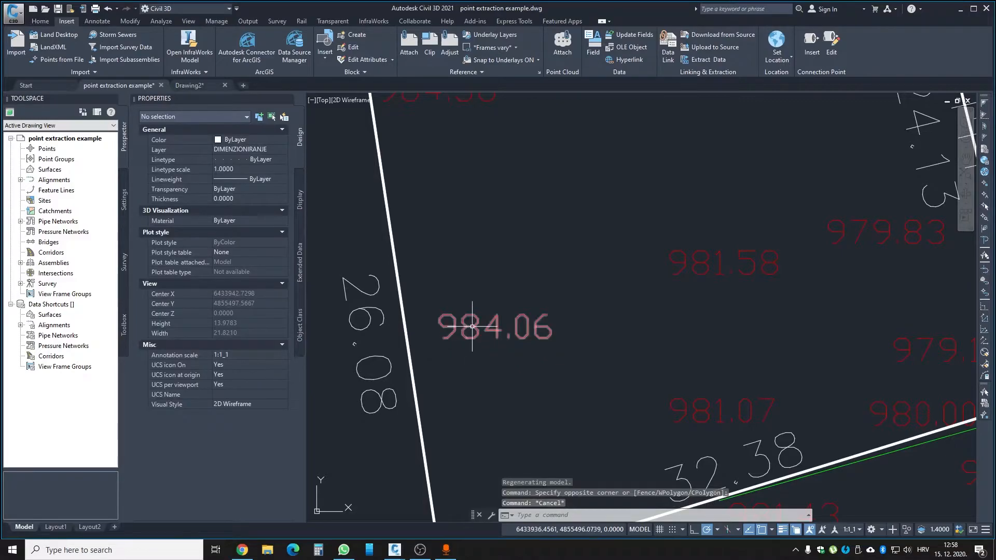
- Select all elevation texts similar to the 984.06 label and isolate them in the drawing
click(472, 326)
scroll(487, 340, down, 5)
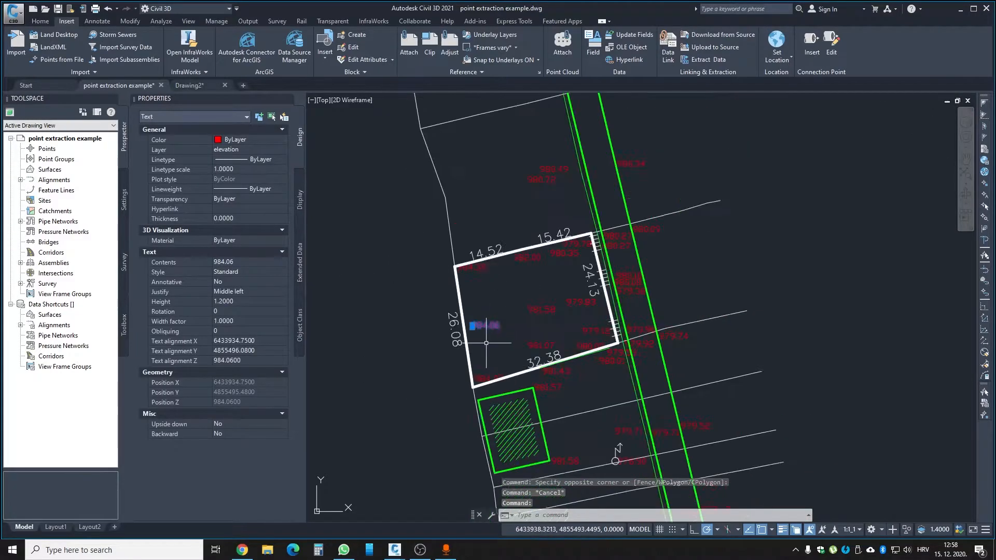
scroll(487, 341, down, 3)
right_click(496, 264)
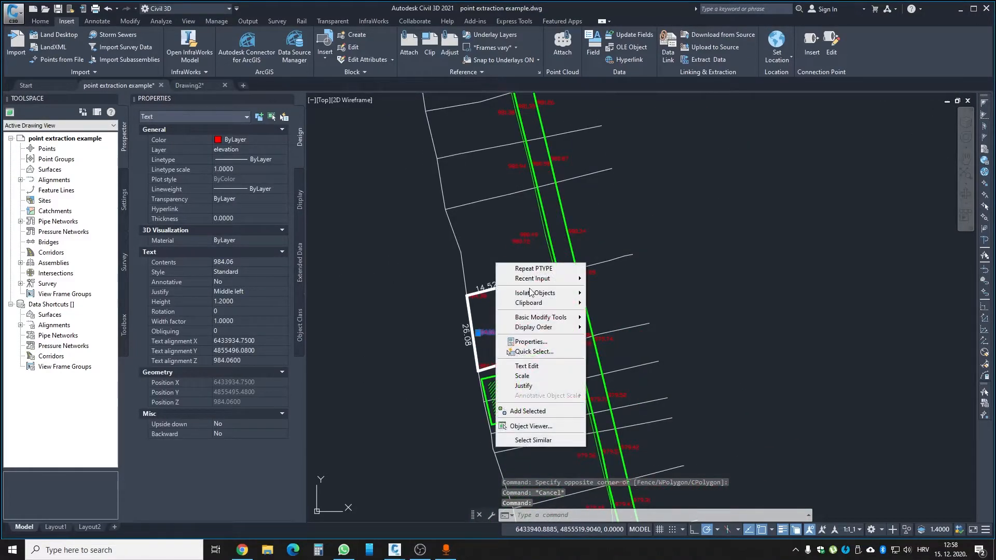
click(539, 442)
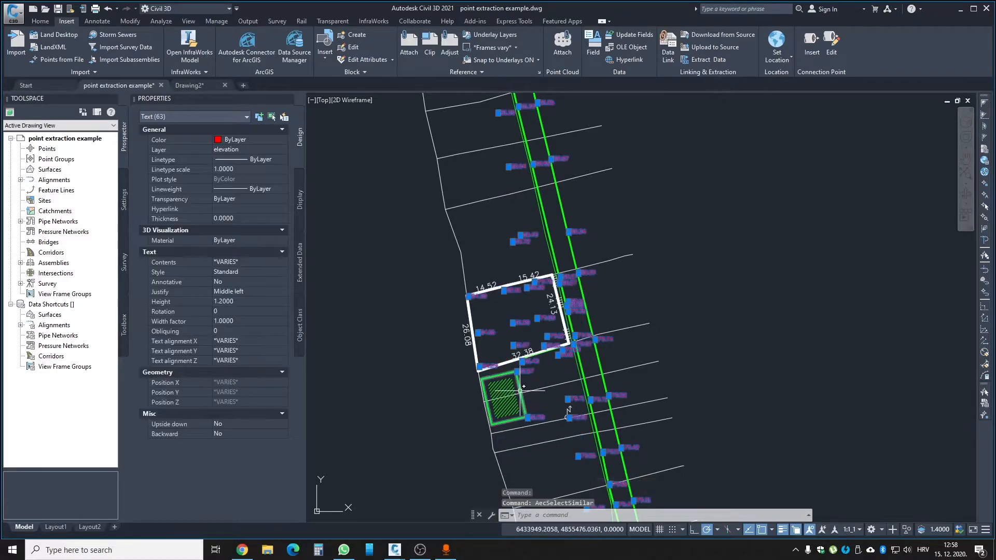
click(910, 527)
click(936, 512)
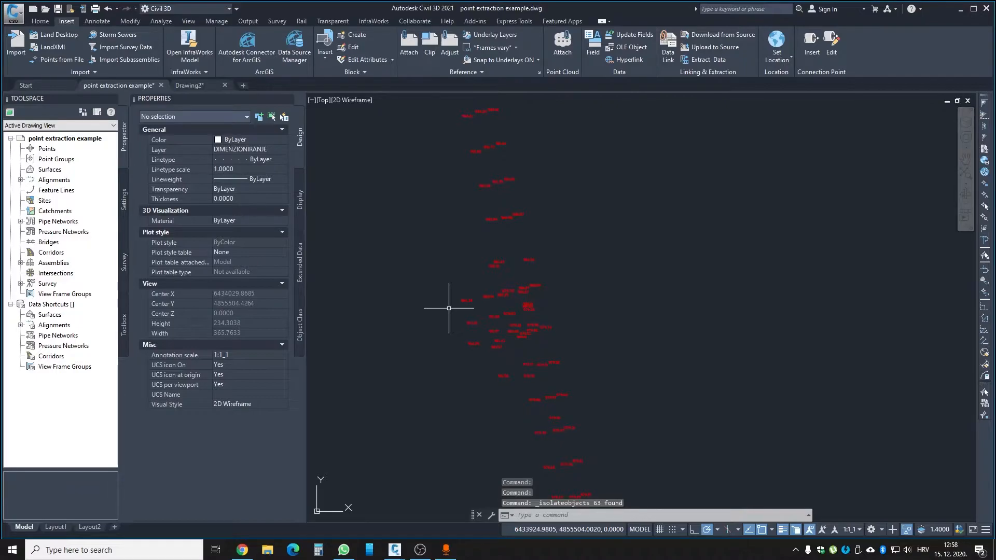
- Start a new data extraction with DATAEXTRACTION and save it on the Desktop as pointextraction2.dxe
text(DATE)
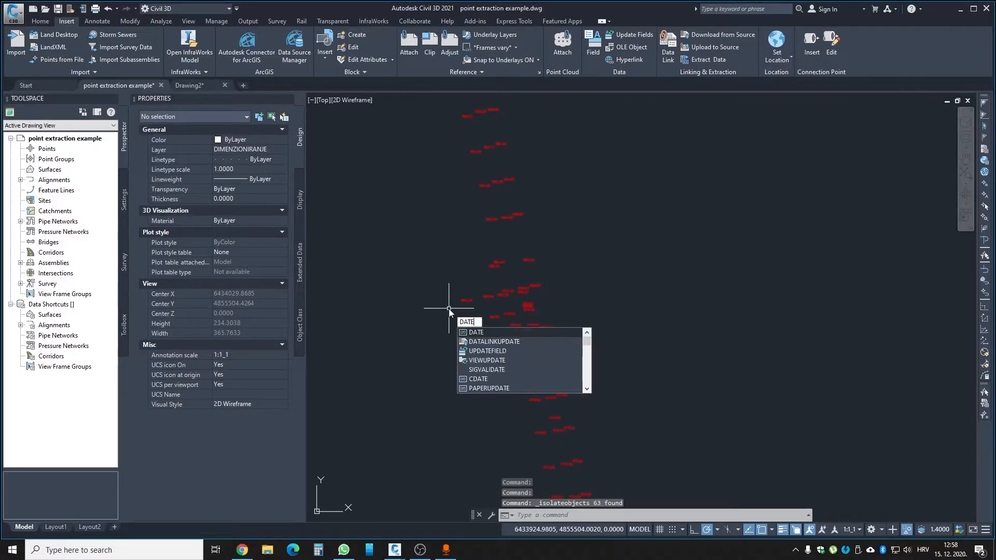
text(AEXTRACTION)
key(Return)
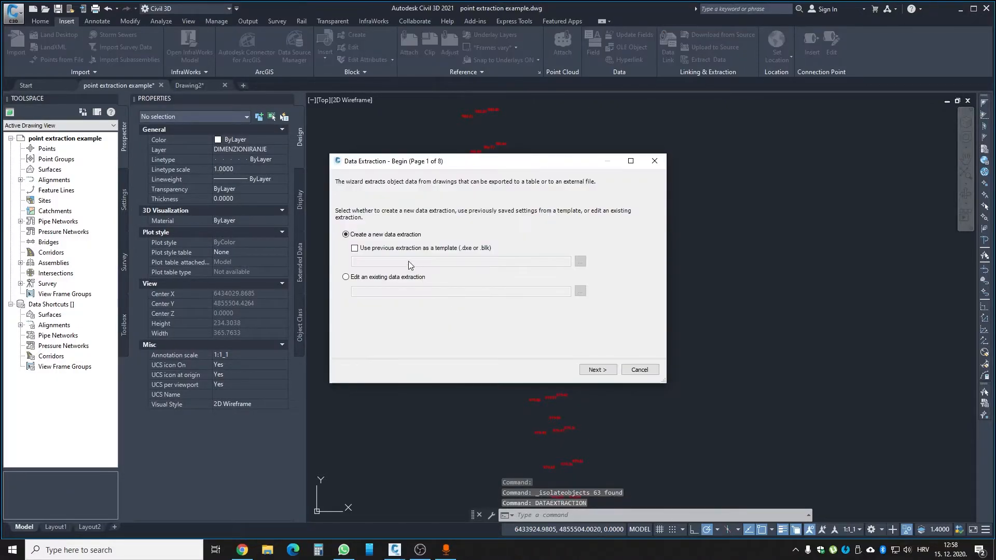
click(602, 368)
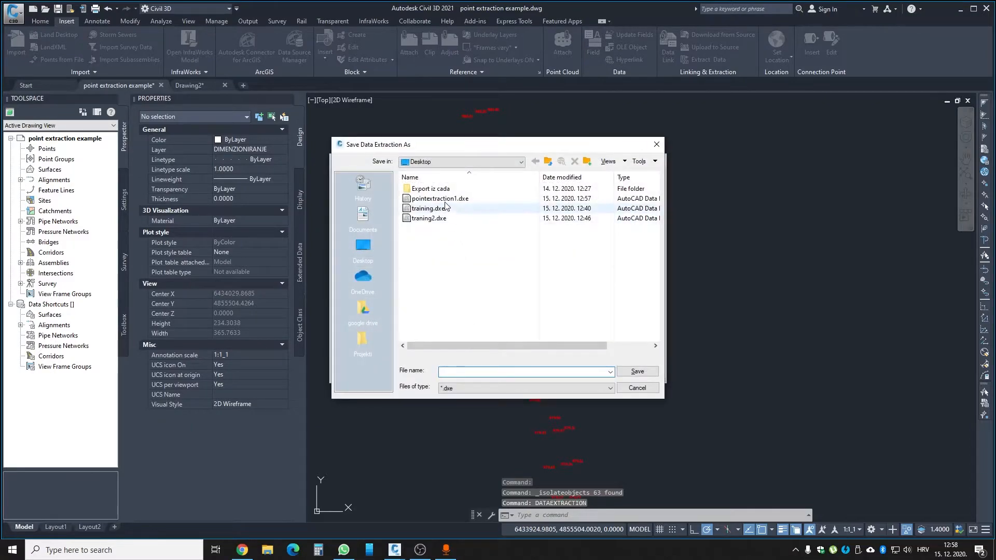
double_click(477, 373)
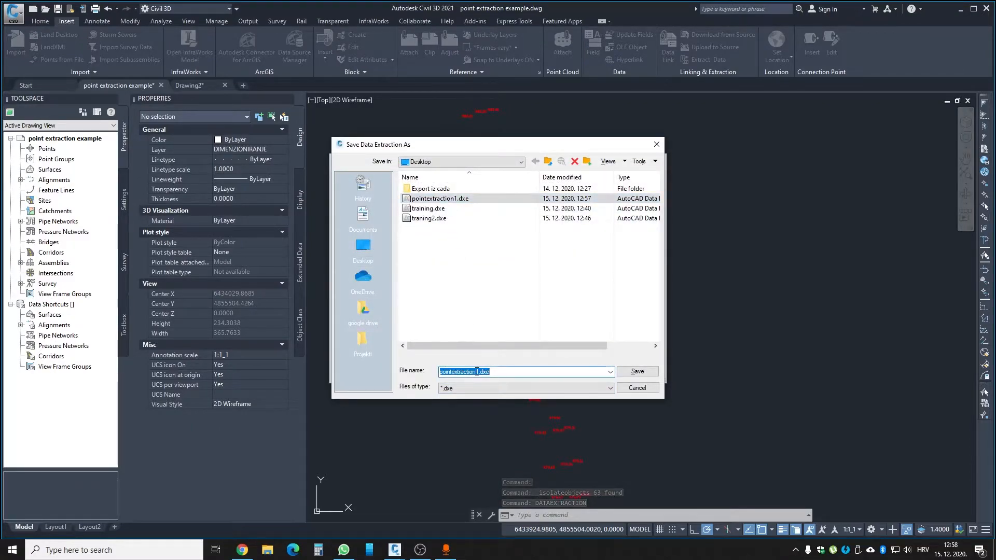
click(478, 373)
text(2)
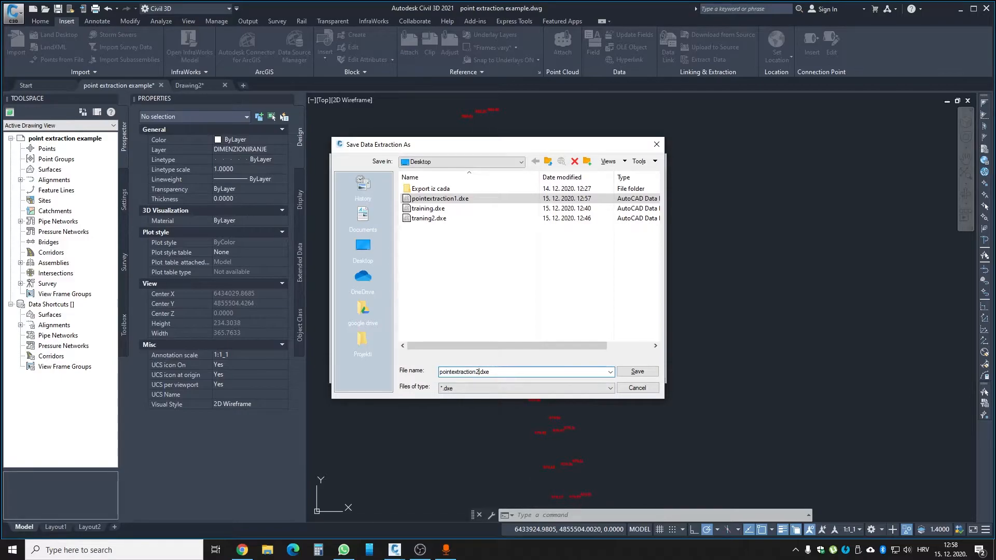
key(Return)
- Use objects in the current drawing as the data source and select all the isolated elevation texts
click(394, 222)
click(495, 219)
click(404, 136)
click(594, 383)
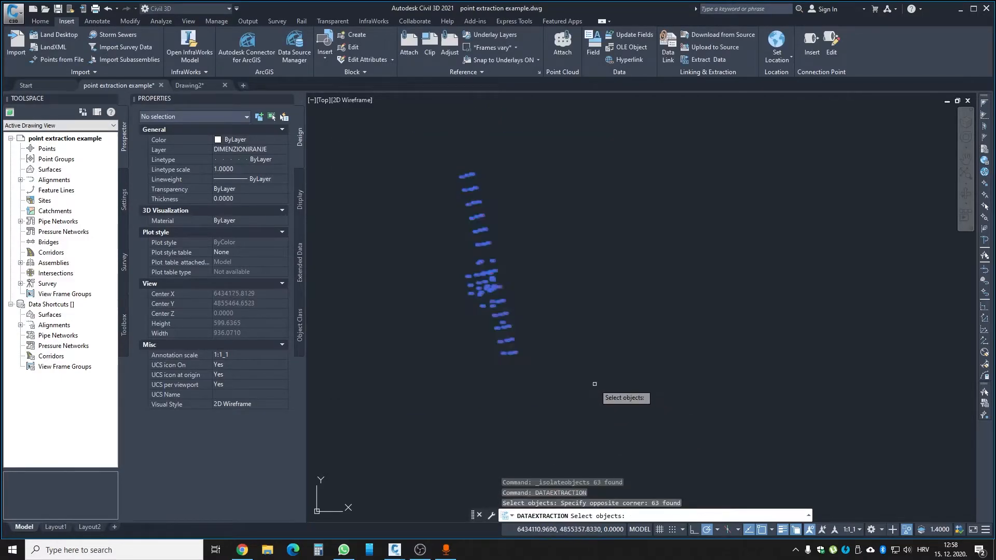
key(Return)
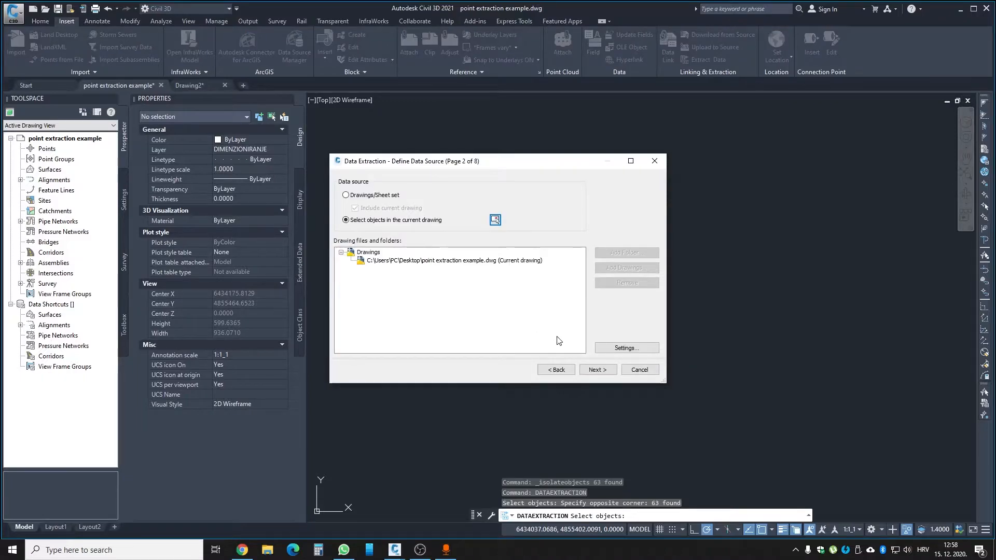
- Keep Text as the object type to extract and deselect all of its listed properties
click(597, 370)
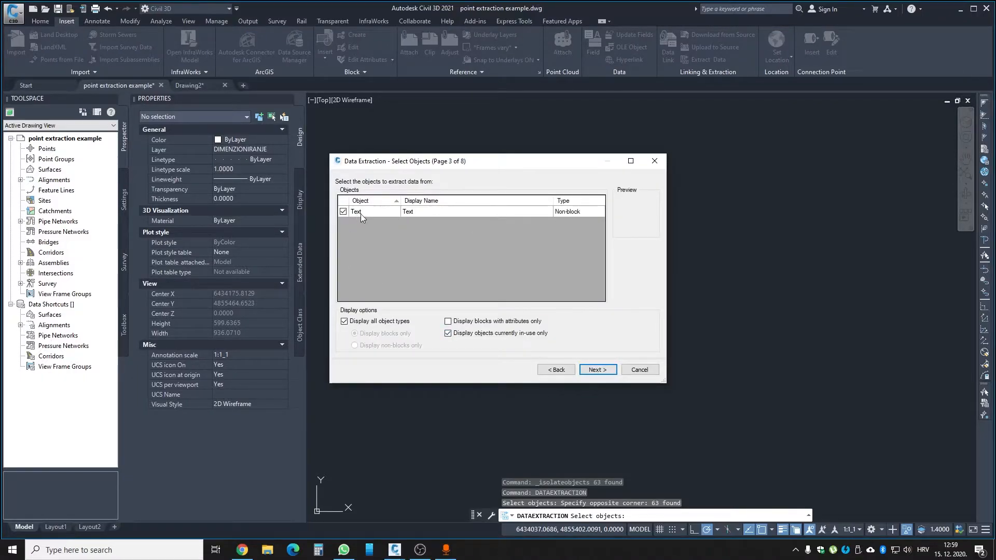
click(591, 369)
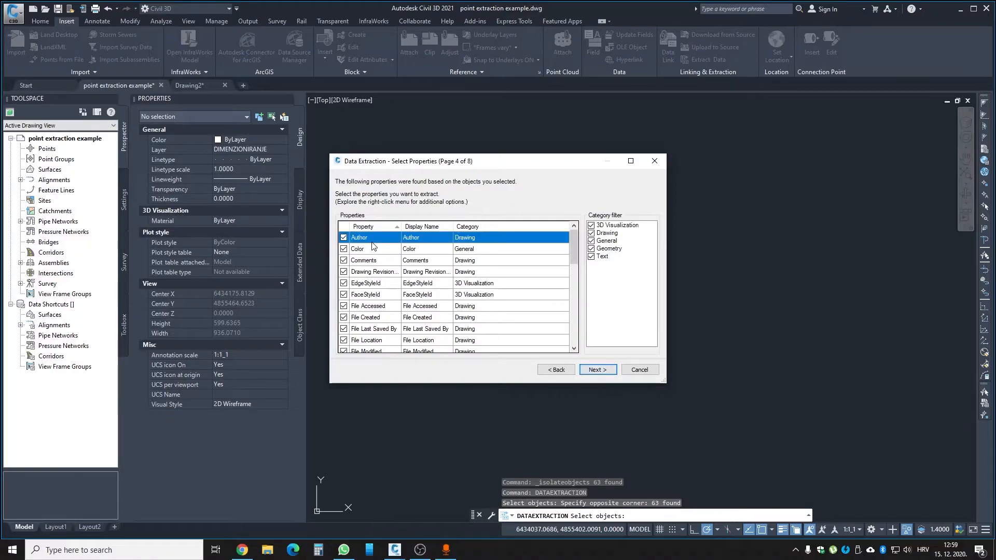
scroll(376, 333, down, 2)
scroll(376, 332, down, 3)
shift+click(361, 339)
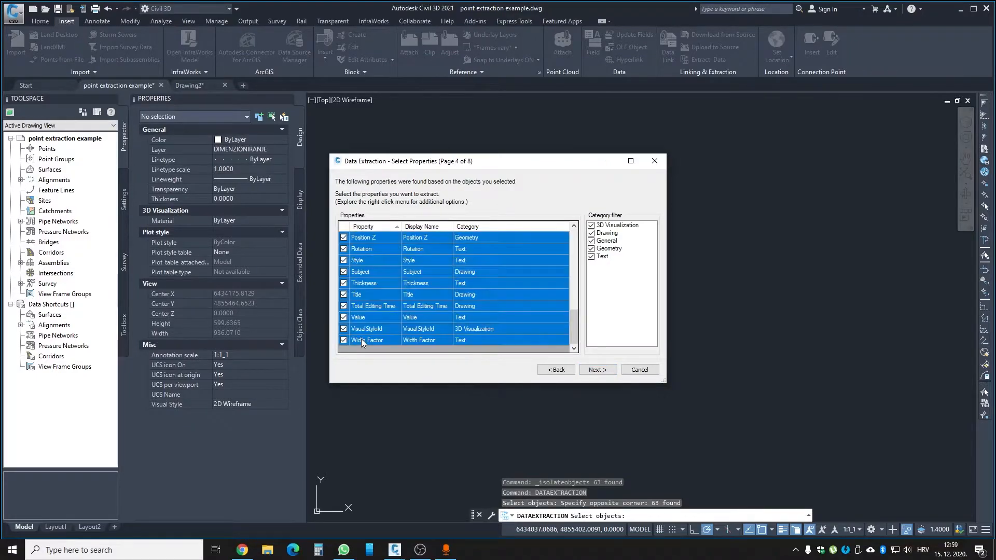
click(343, 340)
click(377, 306)
scroll(379, 302, up, 2)
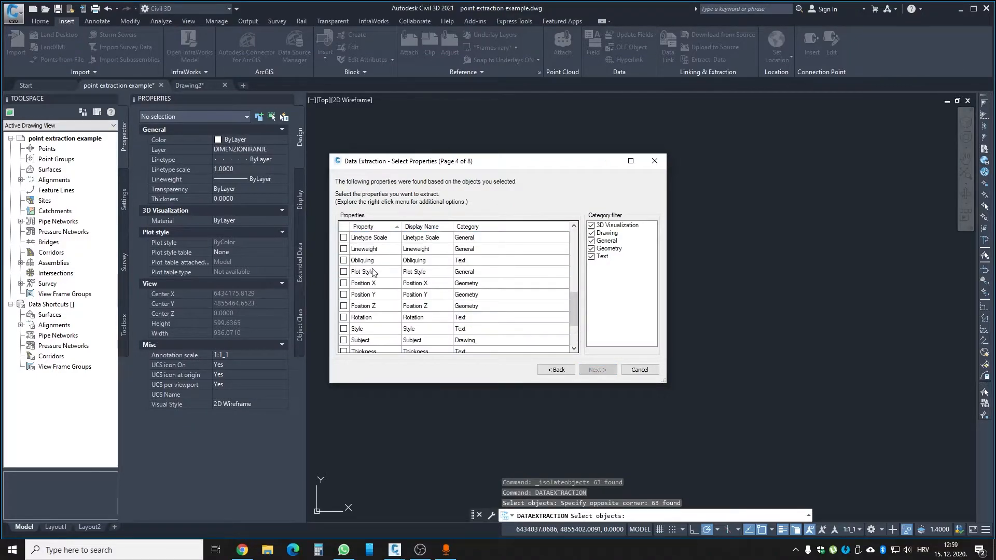
- Choose Position X, Position Y and Value as the properties to extract, leaving Position Z out
click(344, 283)
click(343, 295)
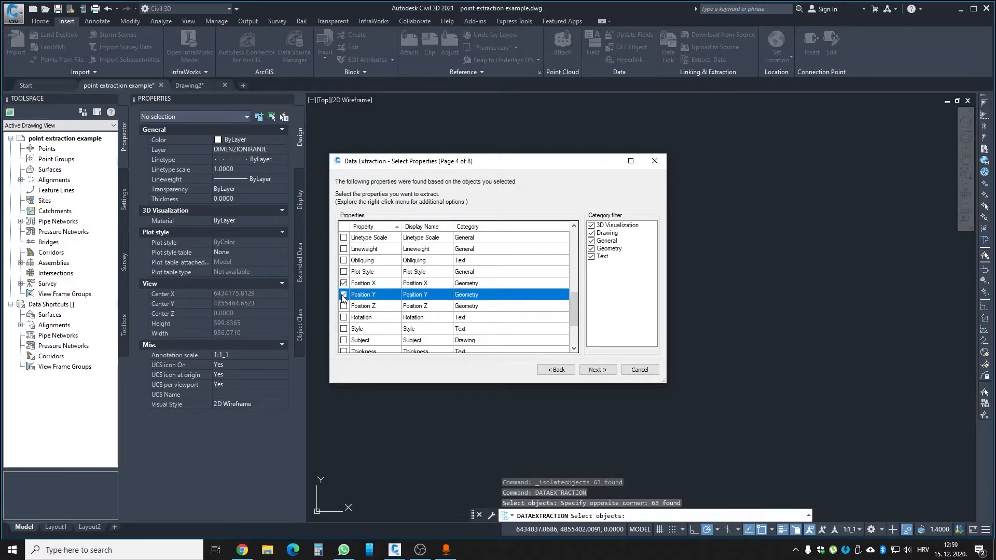
click(369, 310)
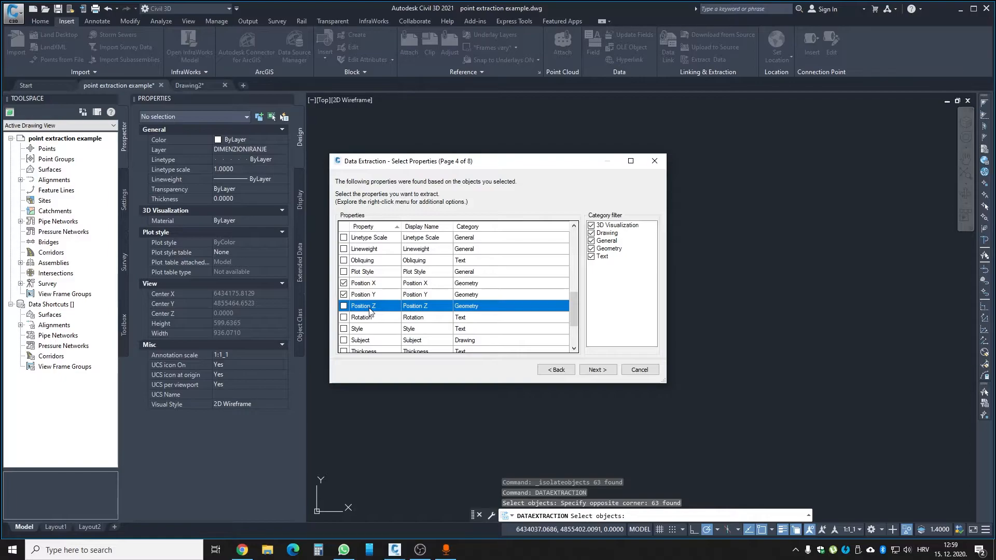
scroll(369, 310, down, 2)
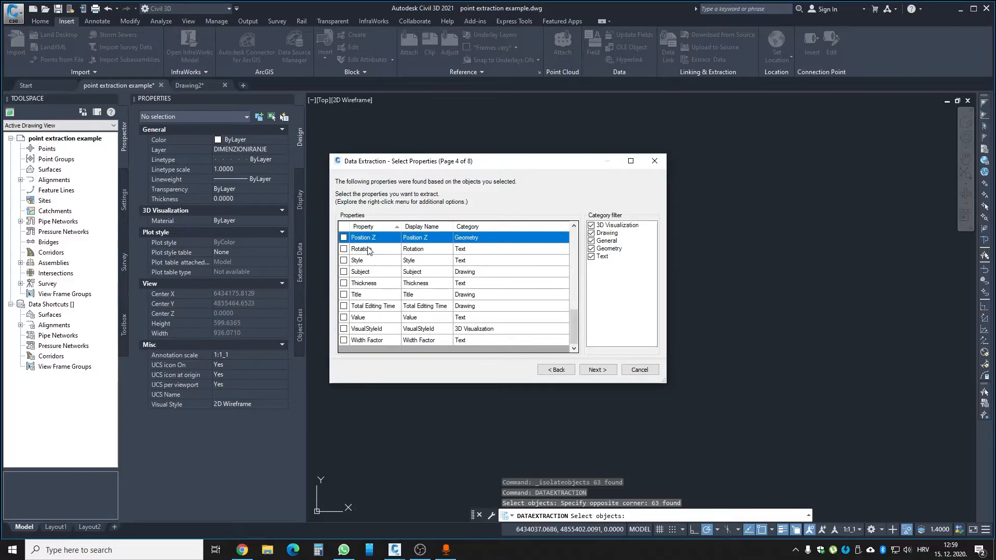
click(344, 318)
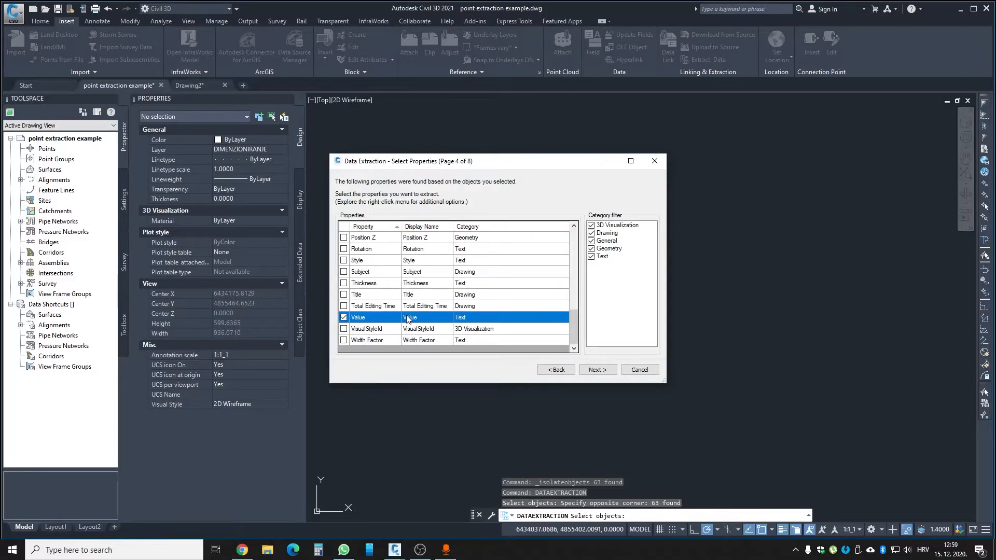
- Turn off combining identical rows and the count and name columns in the refined data, and review the rows
click(598, 370)
click(338, 316)
click(338, 328)
click(338, 339)
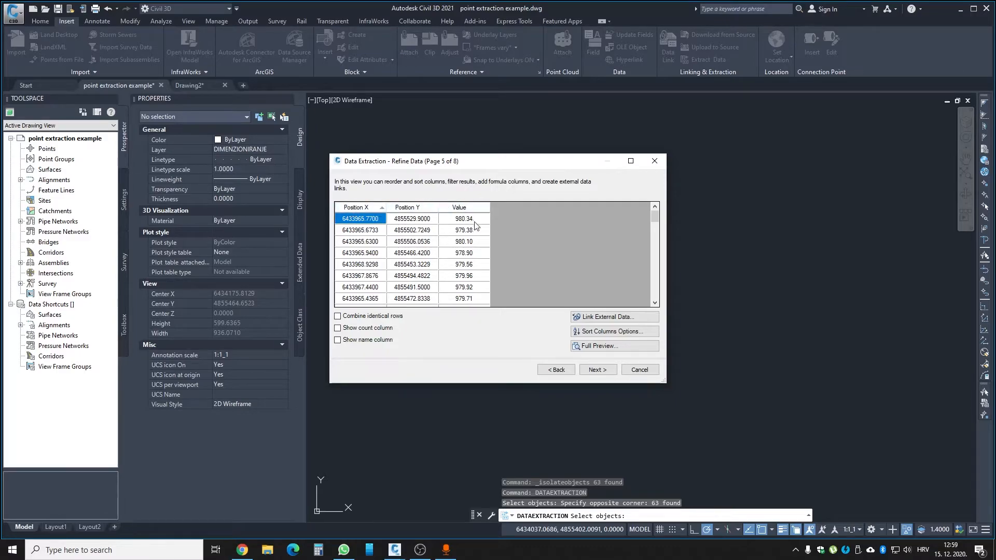
scroll(510, 259, down, 5)
scroll(506, 267, down, 3)
scroll(465, 273, up, 18)
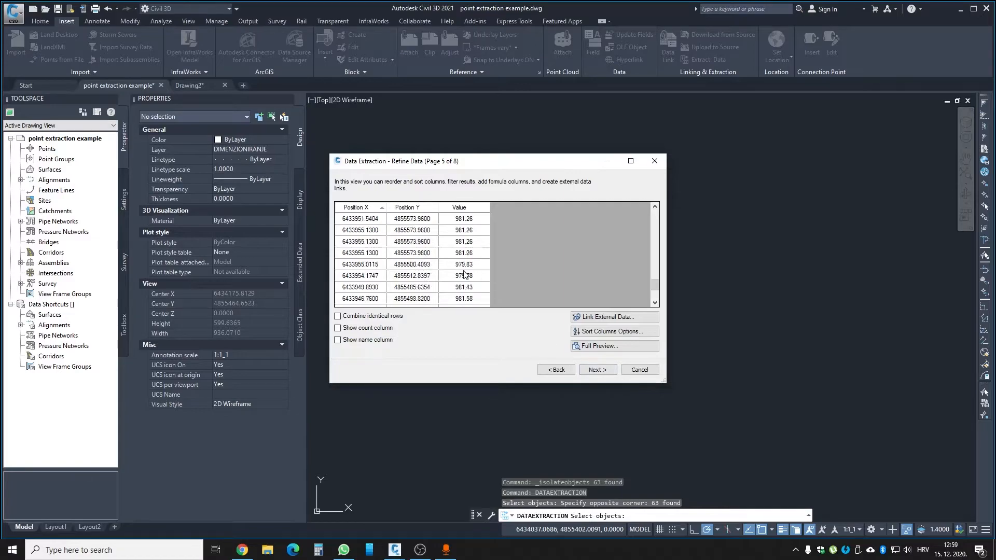
- Output the data to an external Excel file named pointextraction2.xls on the Desktop and finish the extraction
click(595, 369)
click(391, 215)
click(372, 227)
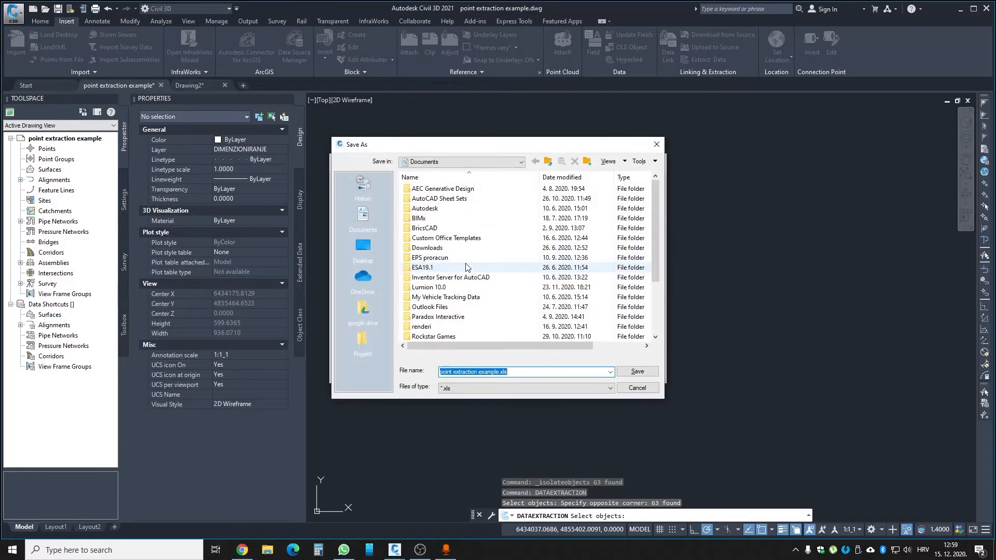
scroll(466, 267, down, 3)
click(467, 336)
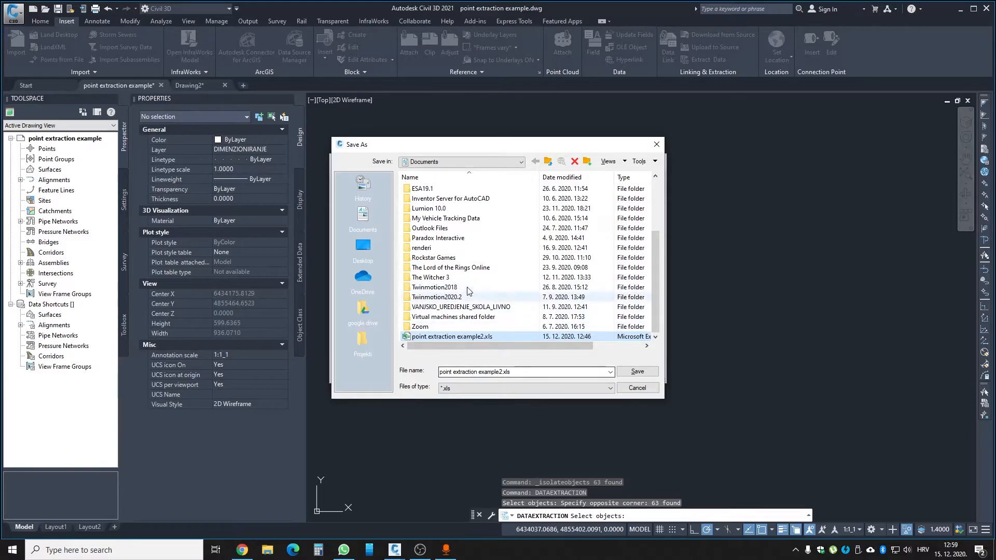
click(363, 247)
click(428, 268)
click(476, 373)
click(477, 373)
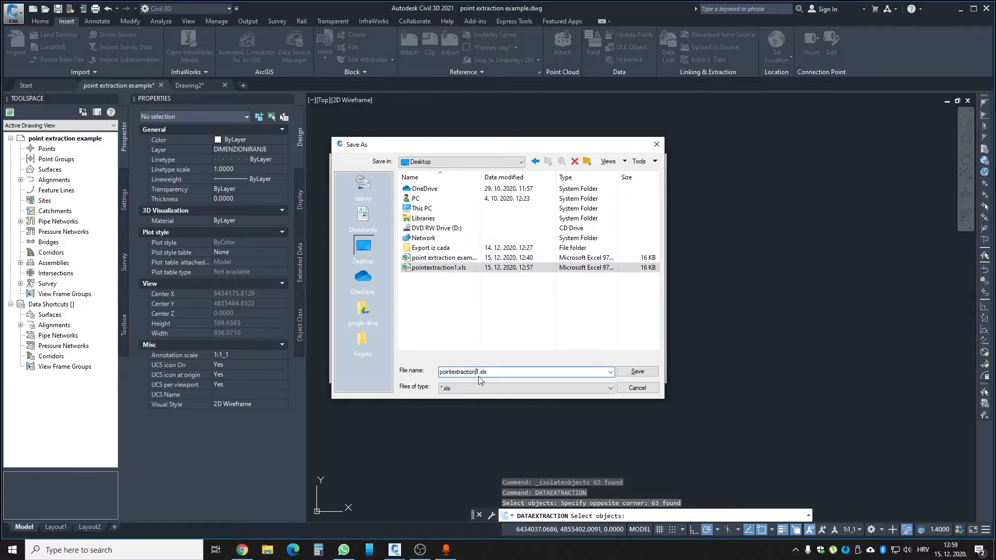
click(637, 371)
click(601, 370)
click(605, 371)
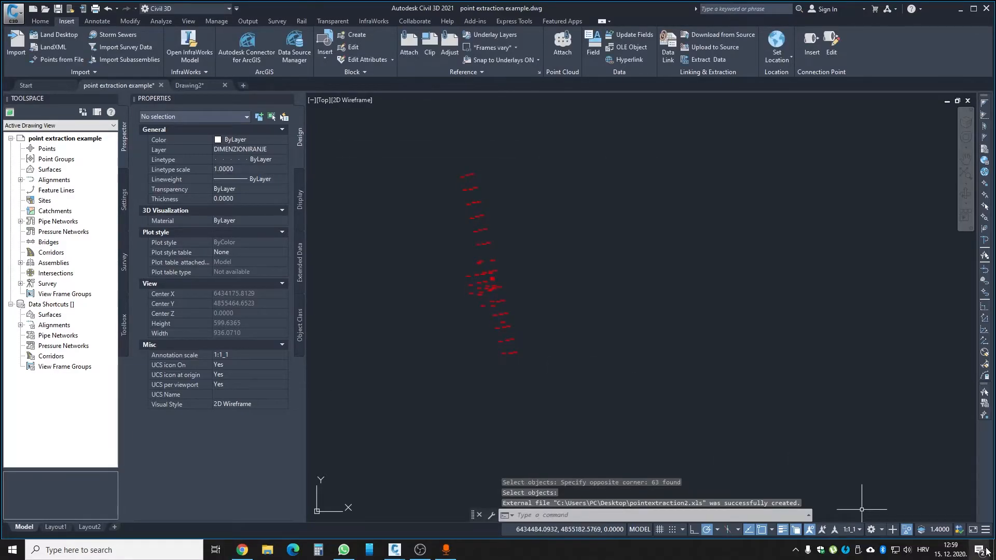
- Open pointextraction2.xls from the desktop in Excel and copy the coordinate rows A2:C64 without the header
click(994, 550)
double_click(138, 189)
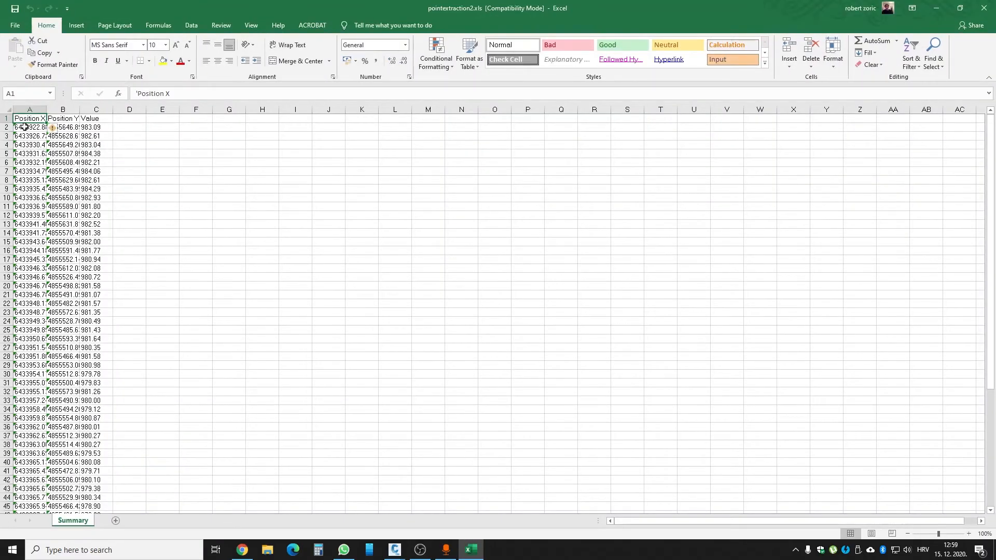
drag(24, 127, 88, 494)
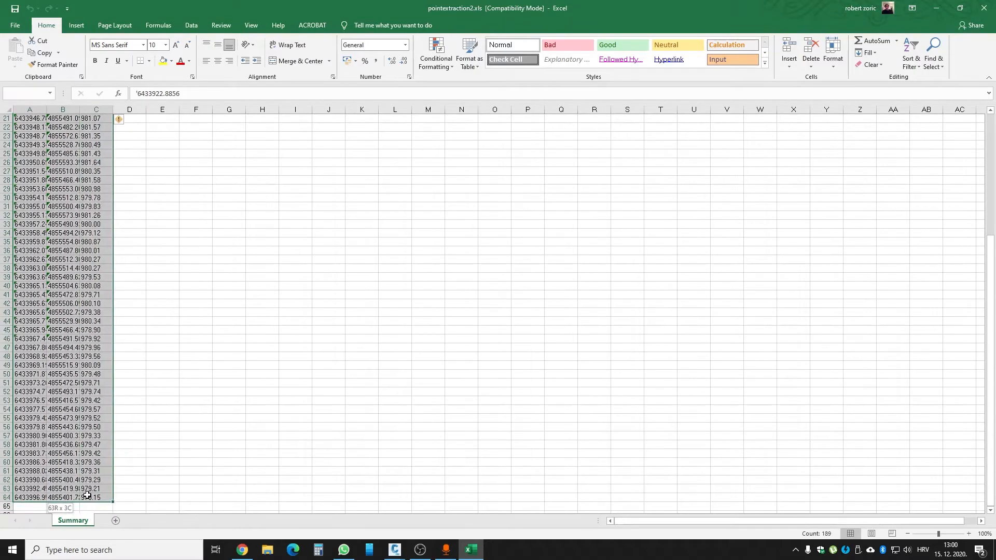
key(ctrl+c)
- Open Notepad and paste the copied coordinates into a blank document
click(12, 549)
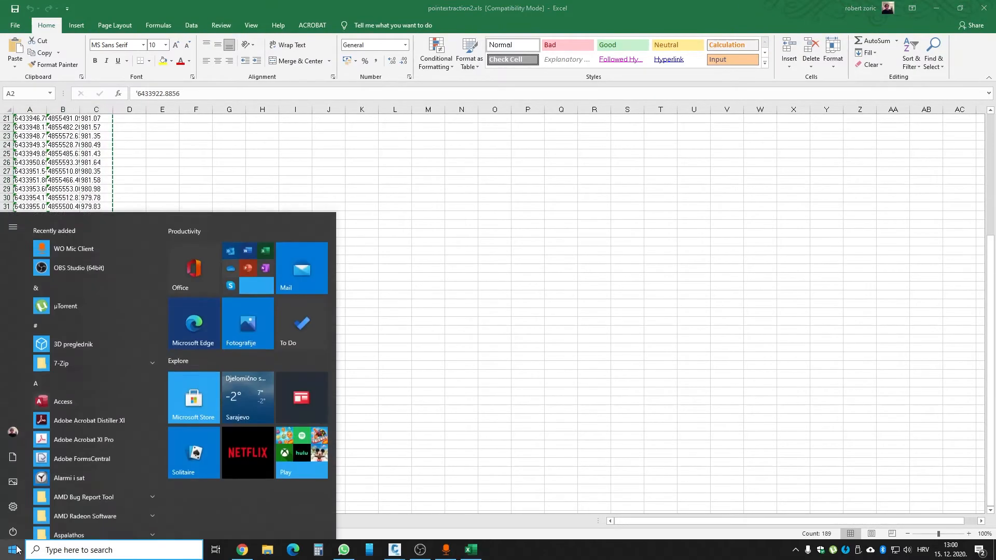
text(note)
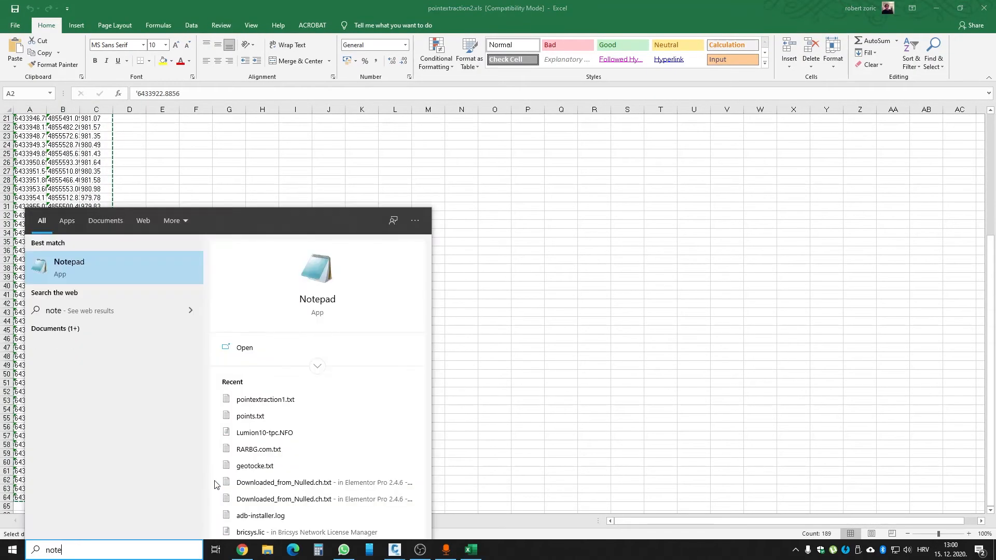
click(102, 266)
key(ctrl+v)
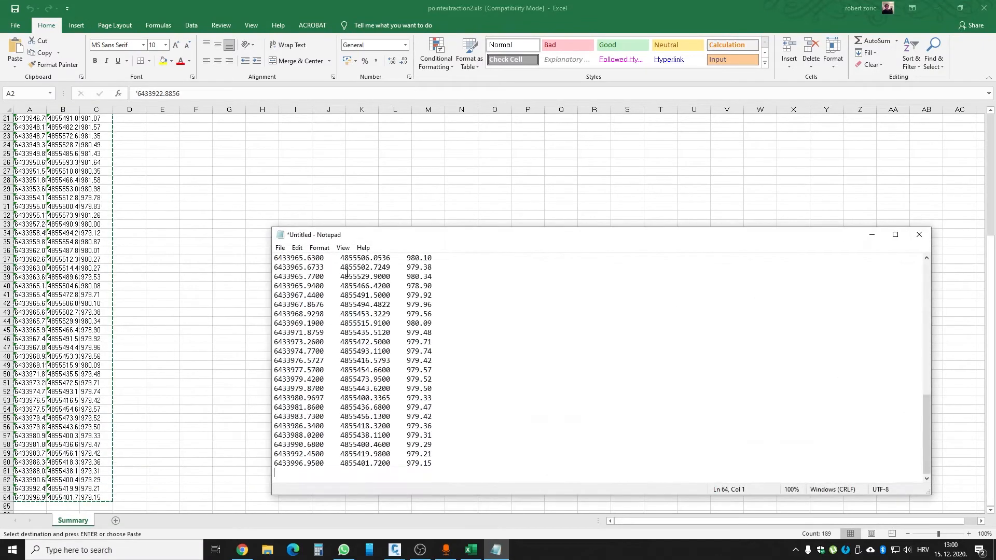
- Save the pasted coordinates as pointextraction2.txt on the Desktop
click(280, 248)
click(296, 305)
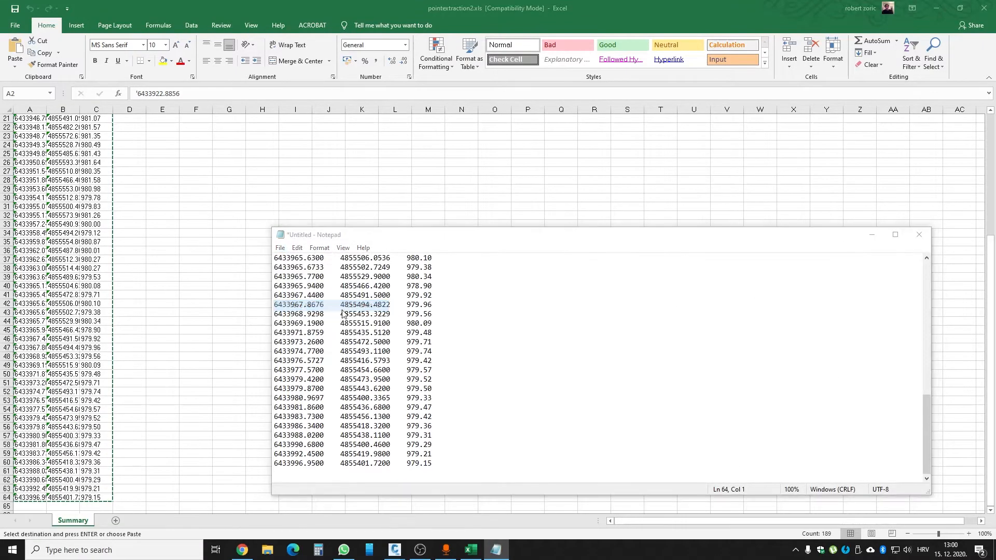
click(407, 224)
double_click(343, 364)
click(343, 363)
key(BackSpace)
text(2)
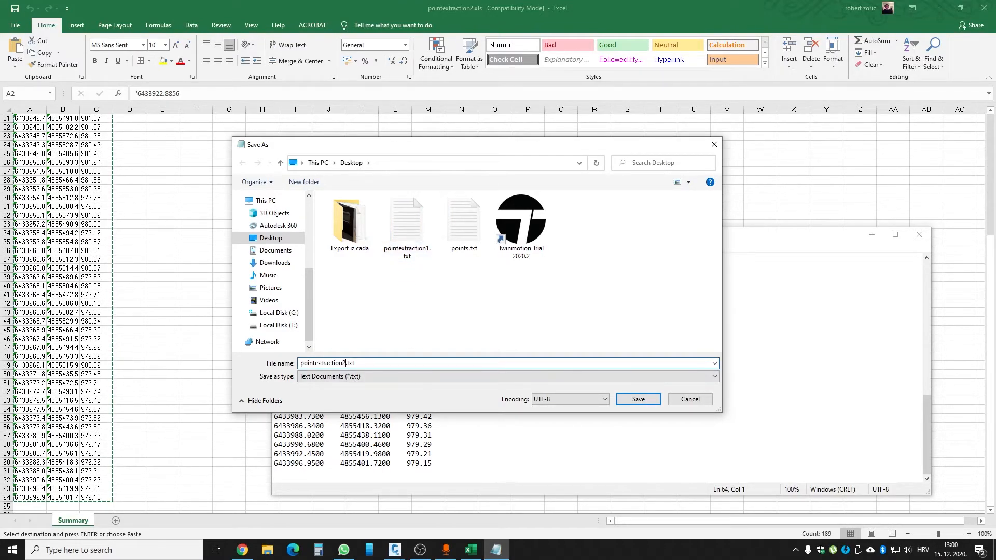
click(638, 398)
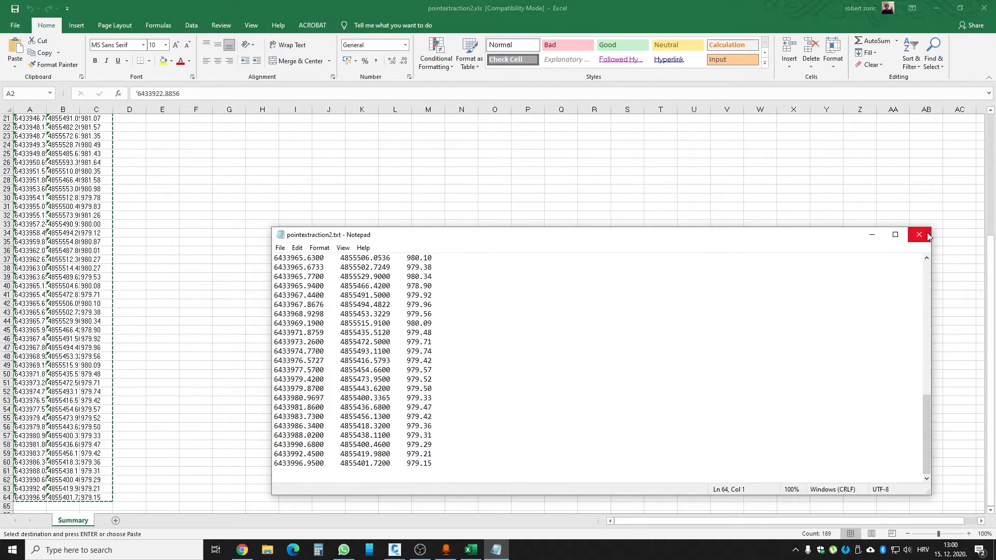
- Close Notepad and the Excel workbook without keeping the clipboard contents, and return to Civil 3D
click(927, 232)
click(984, 8)
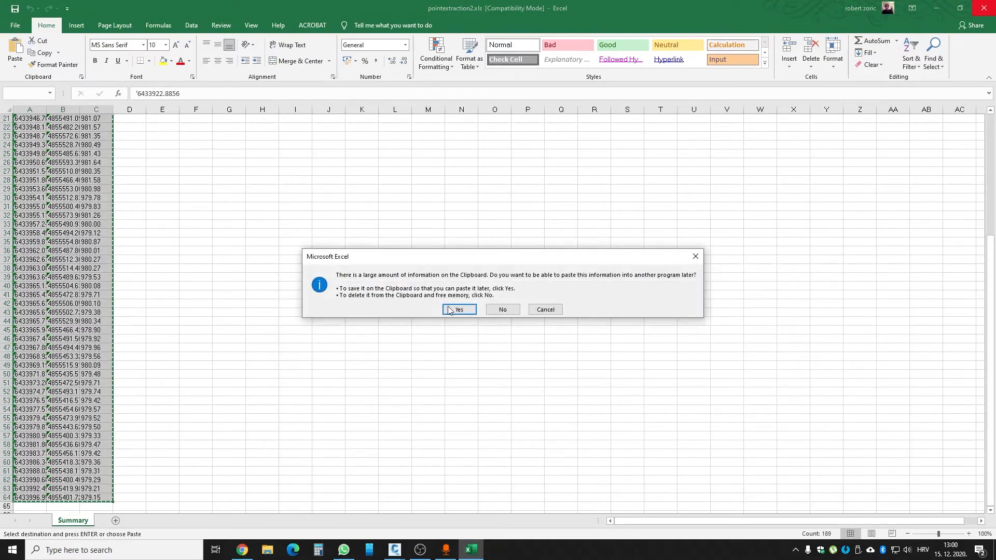
click(506, 310)
mouse_move(395, 550)
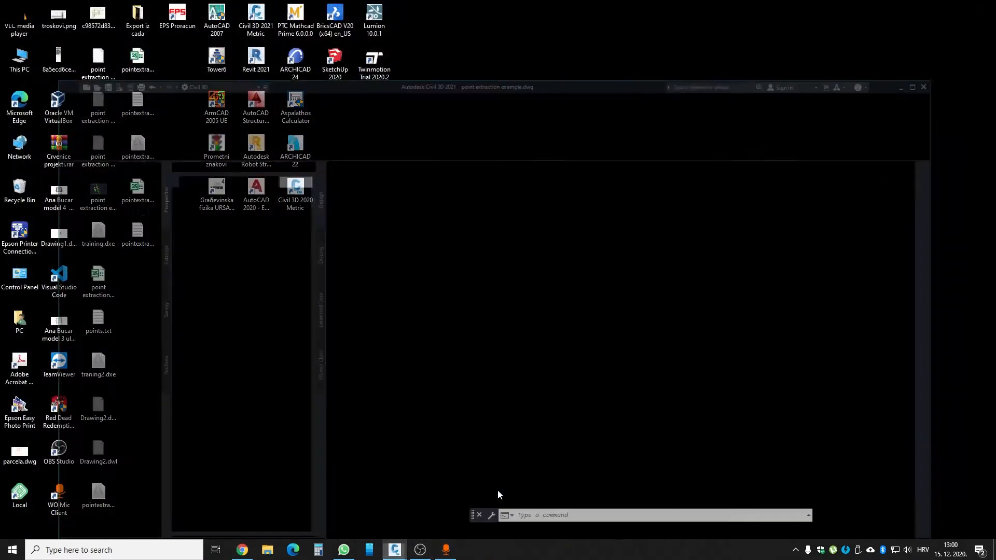
click(497, 490)
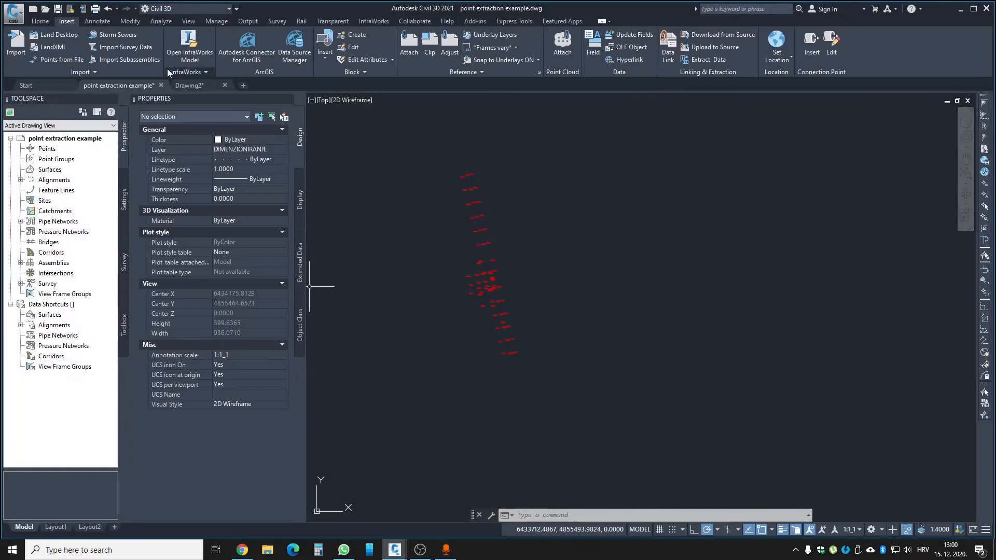
- Create a new drawing and add pointextraction1.txt from the Desktop as the source file for importing points
click(241, 86)
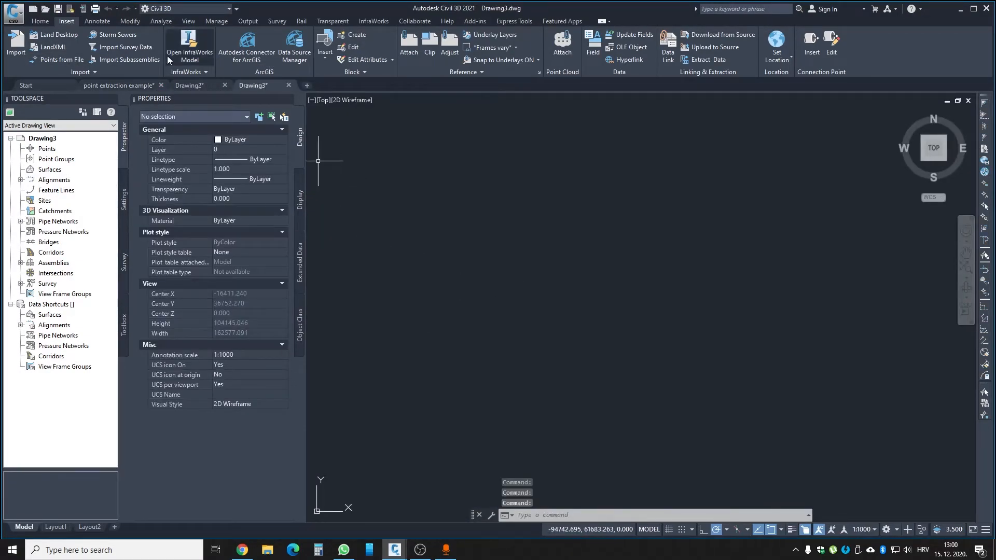
click(974, 9)
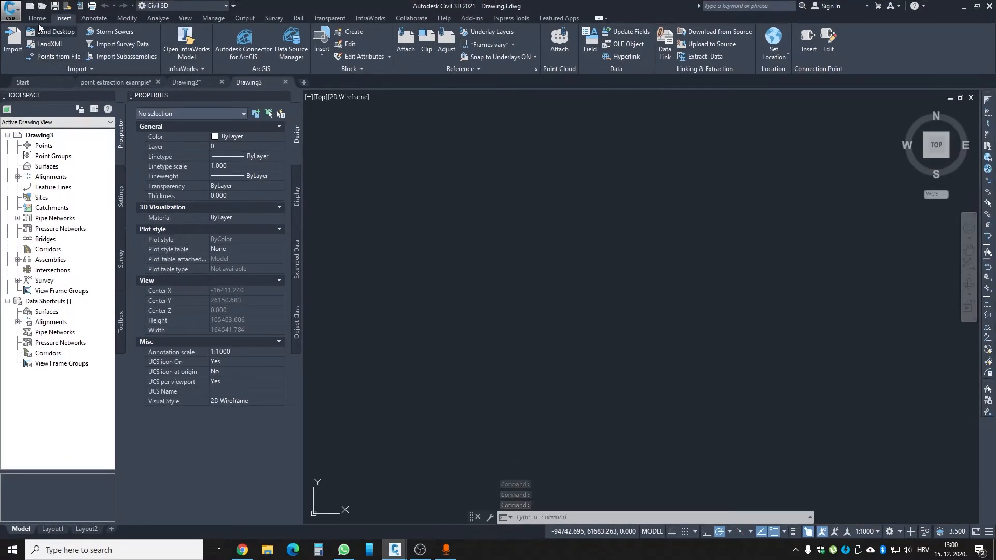
click(45, 57)
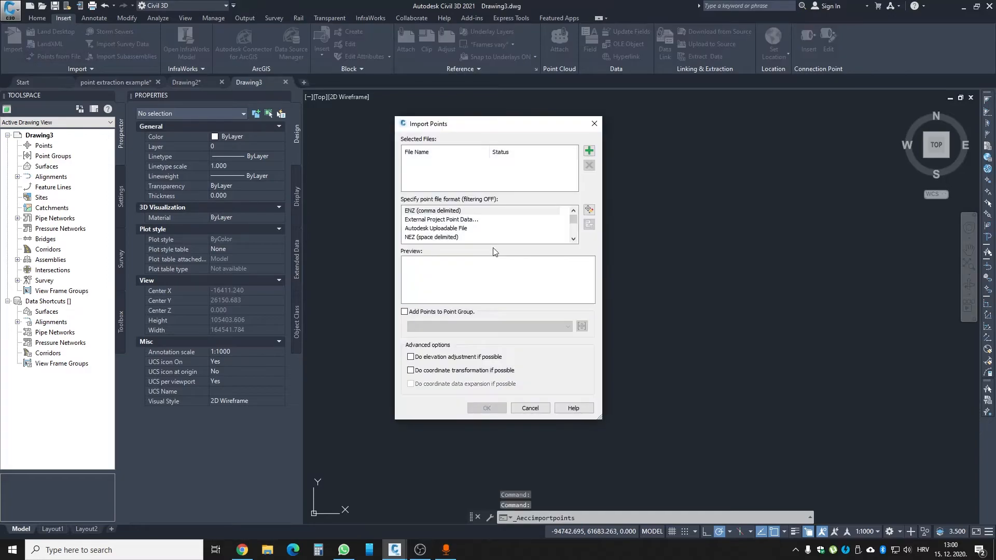
click(589, 151)
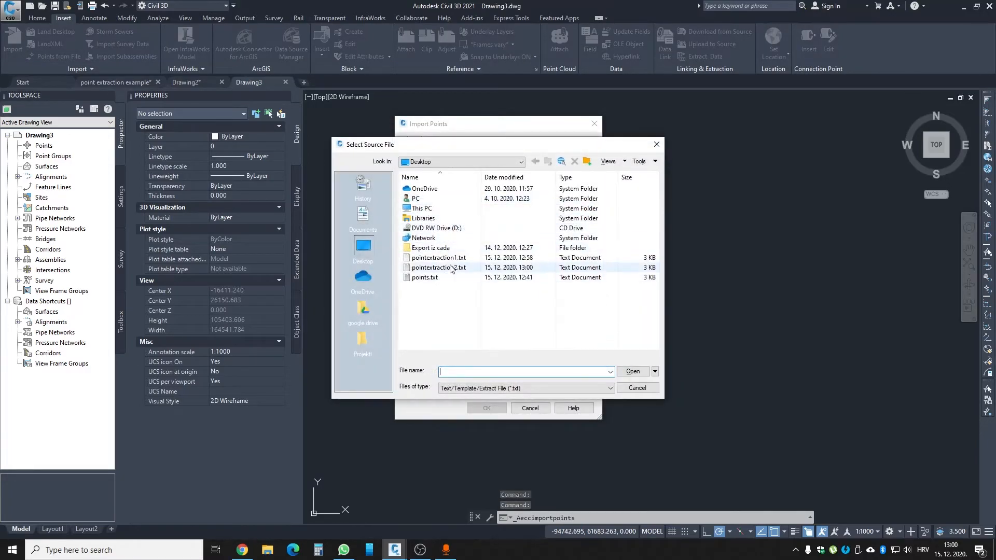
click(441, 258)
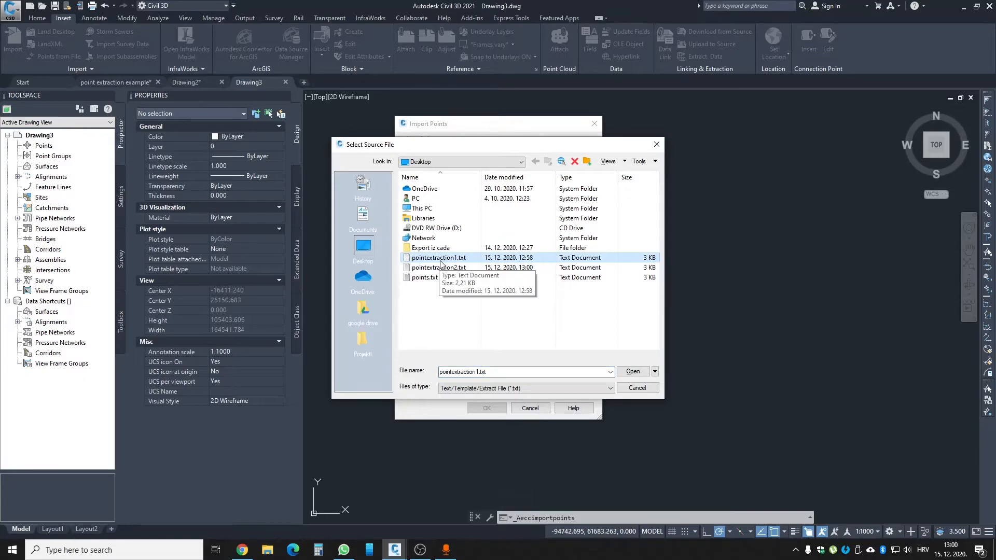
click(633, 372)
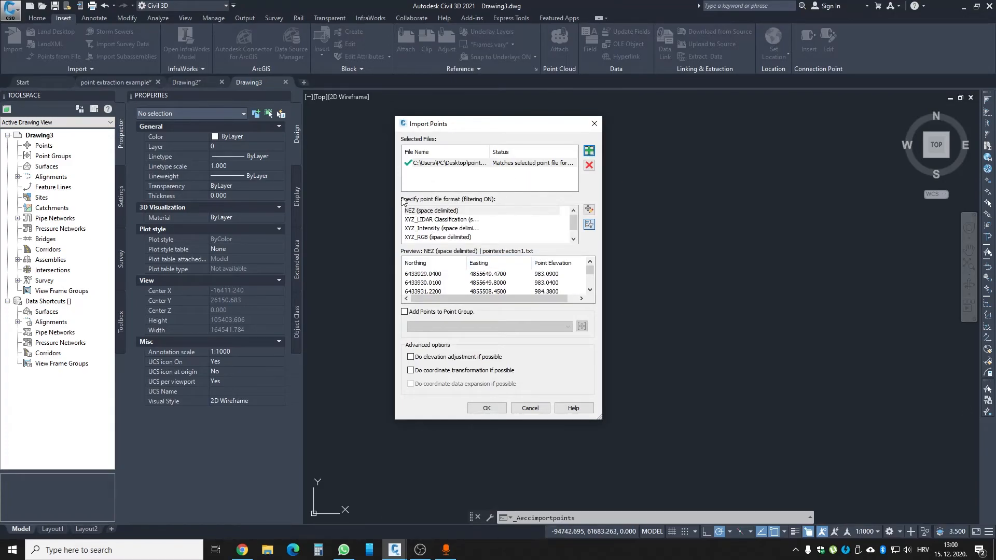
- Set the point file format to ENZ (space delimited) and import the points without adding them to a point group
scroll(424, 239, down, 1)
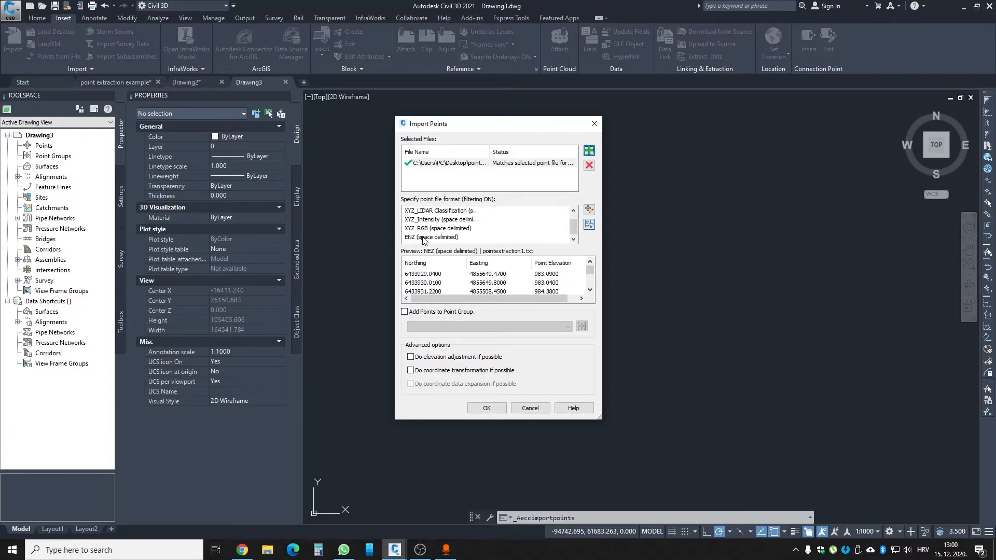
click(424, 238)
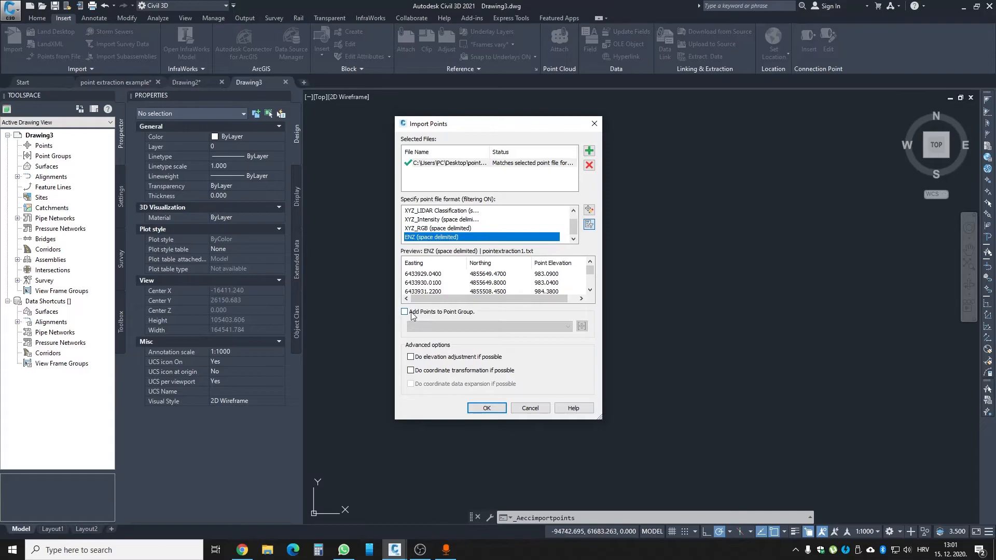
click(486, 408)
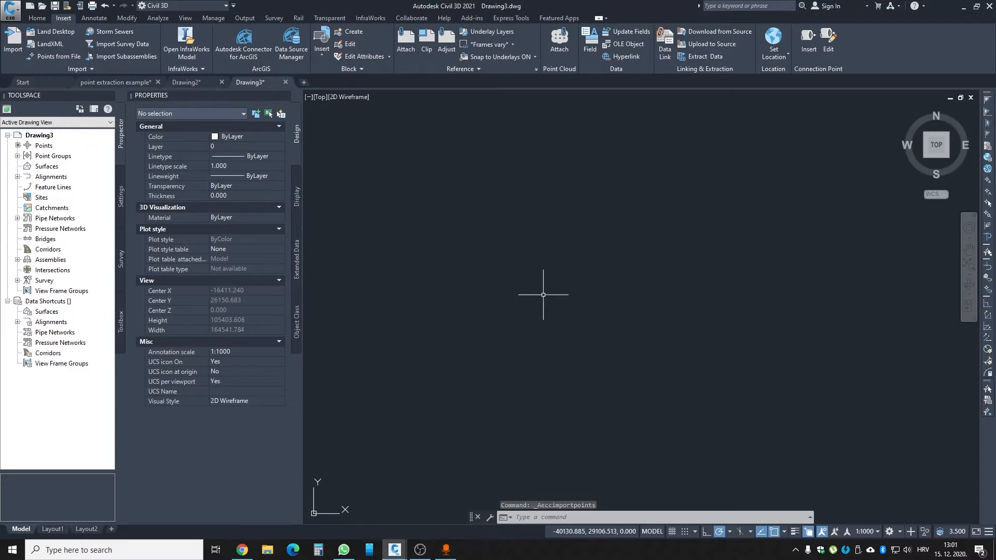
- Zoom to the extents of the imported points and select one to examine its easting, northing and elevation
middle_click(544, 294)
middle_click(544, 295)
scroll(514, 313, down, 2)
scroll(596, 344, up, 2)
scroll(571, 322, up, 6)
key(Escape)
scroll(497, 290, up, 4)
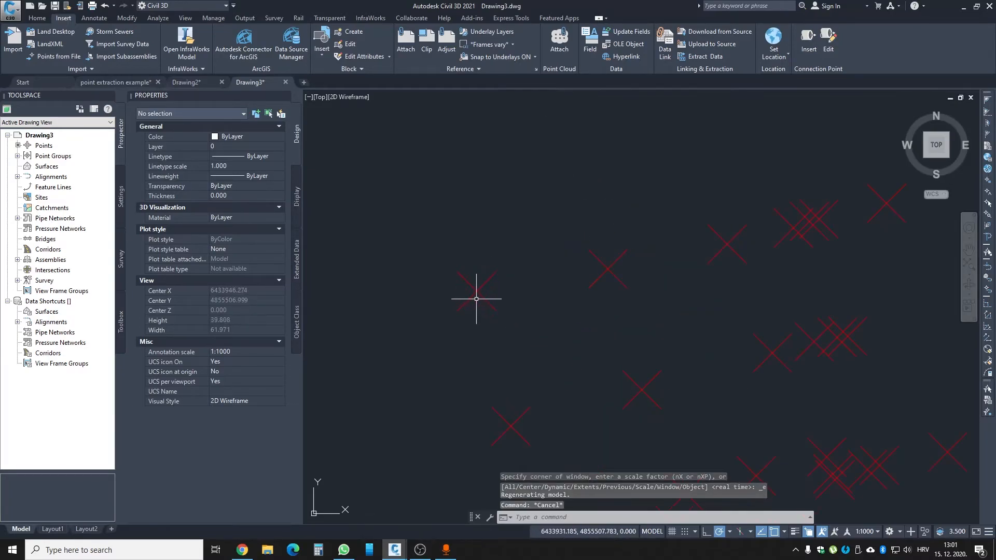
click(477, 297)
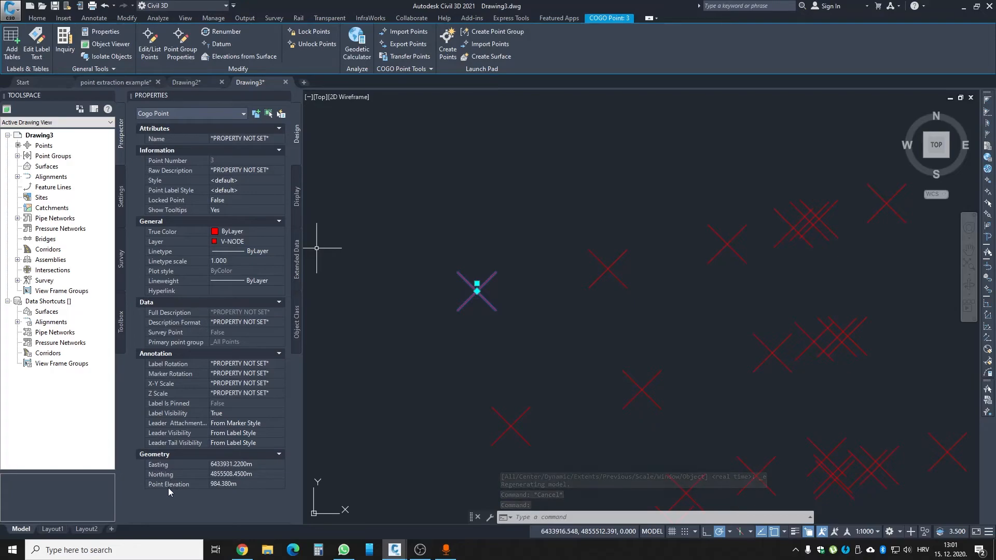
- Import the points from pointextraction2.txt on the Desktop into the same drawing, using the ENZ (space delimited) point file format
scroll(389, 400, down, 5)
key(Escape)
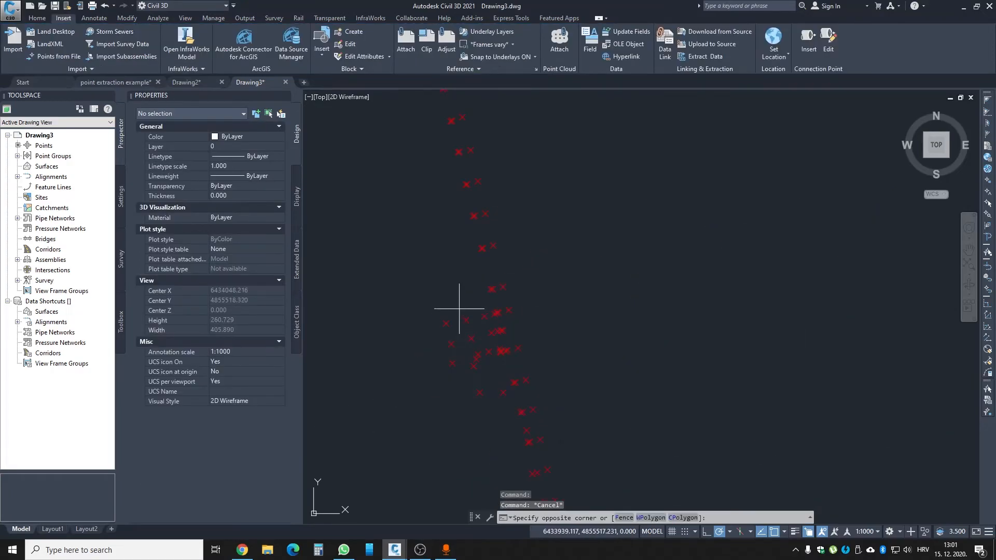
click(421, 260)
click(52, 57)
click(589, 151)
click(426, 268)
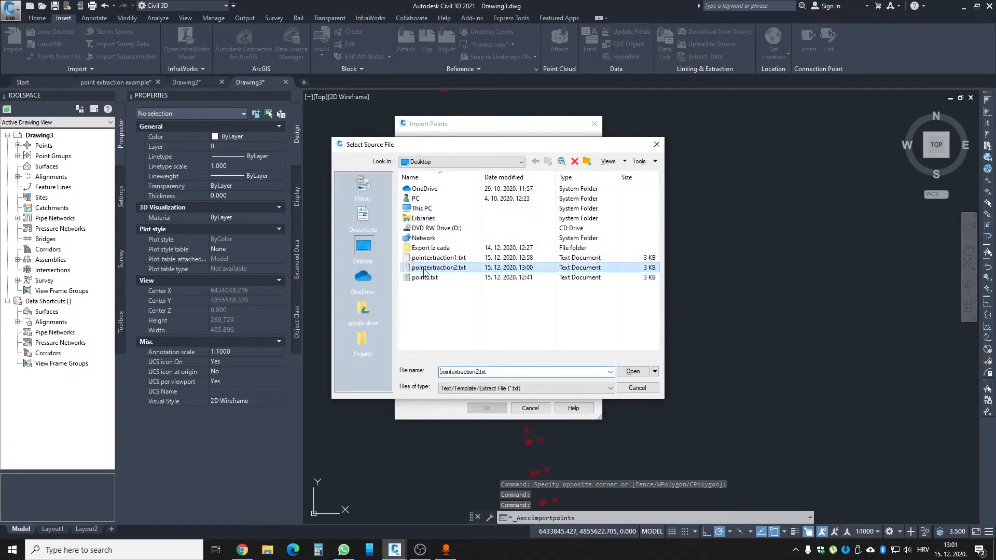
click(633, 371)
scroll(423, 242, down, 1)
click(422, 238)
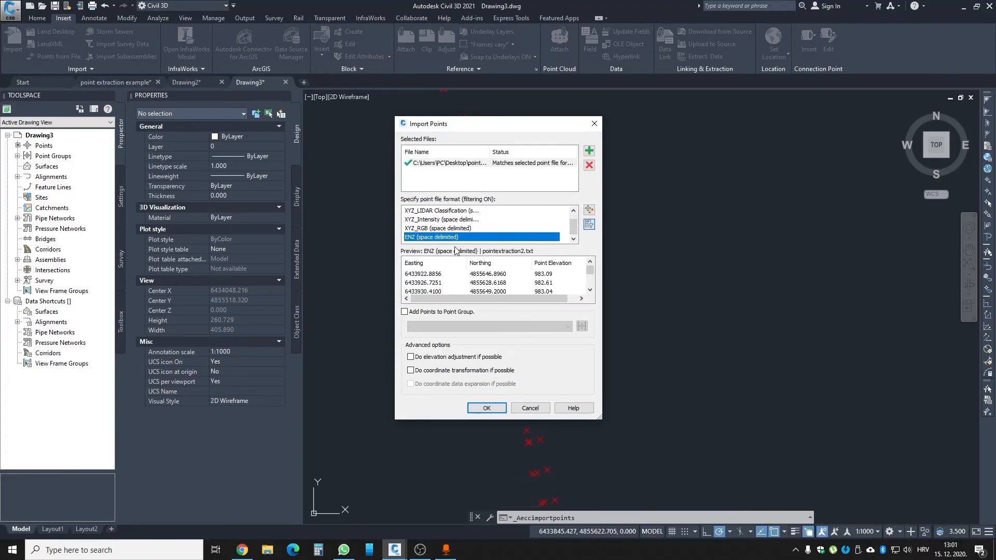
click(486, 407)
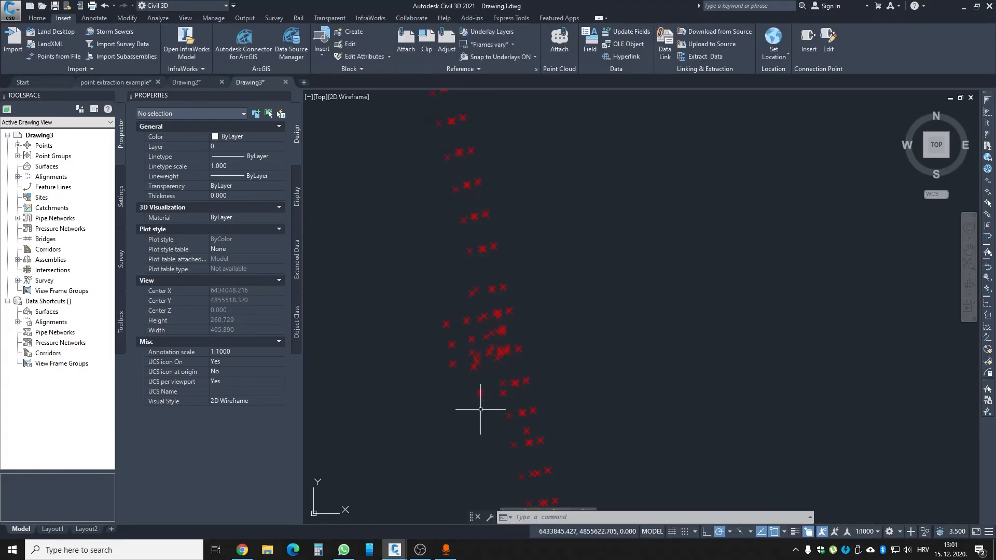
- Select each point of one closely overlapping pair in turn to examine how the two imported point sets are offset
scroll(435, 291, up, 5)
scroll(436, 267, up, 6)
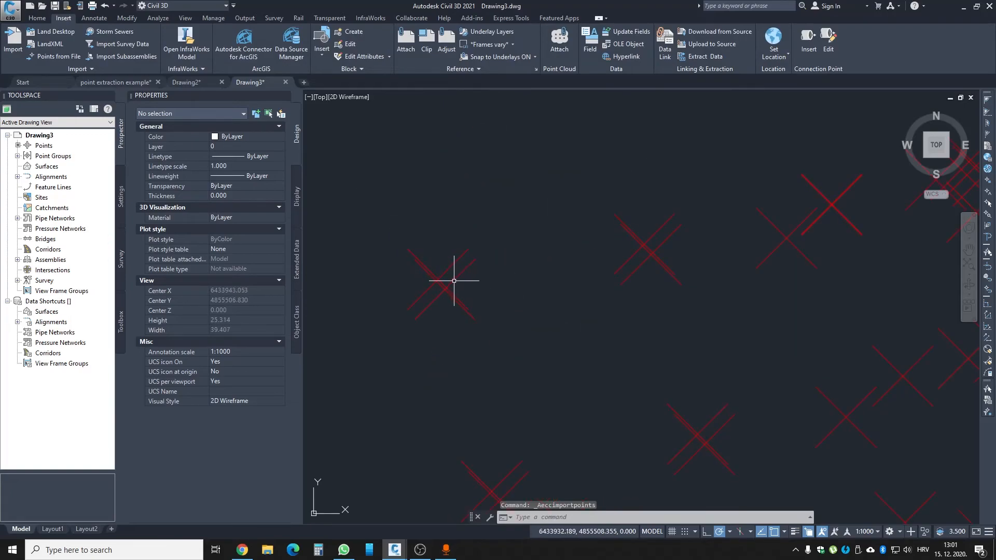
click(439, 267)
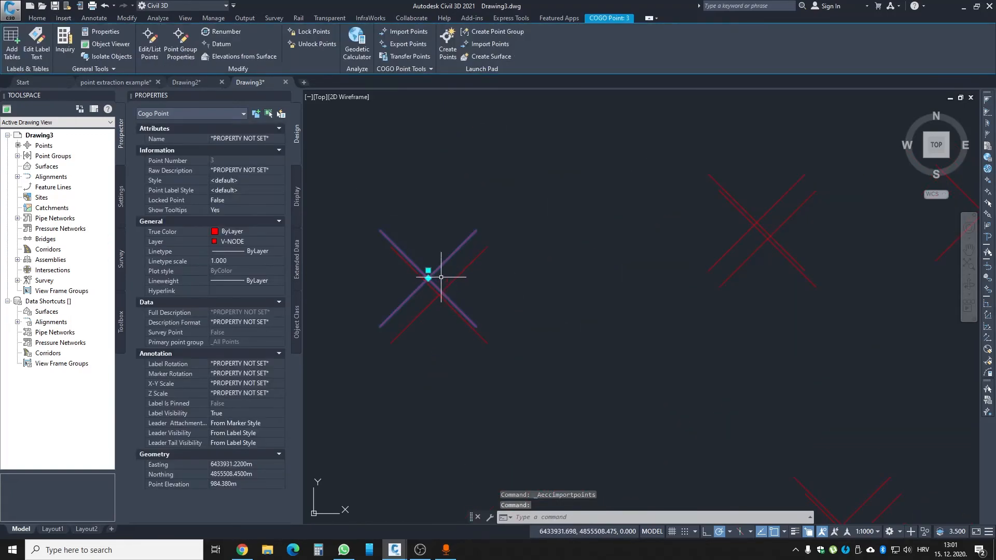
mouse_move(428, 279)
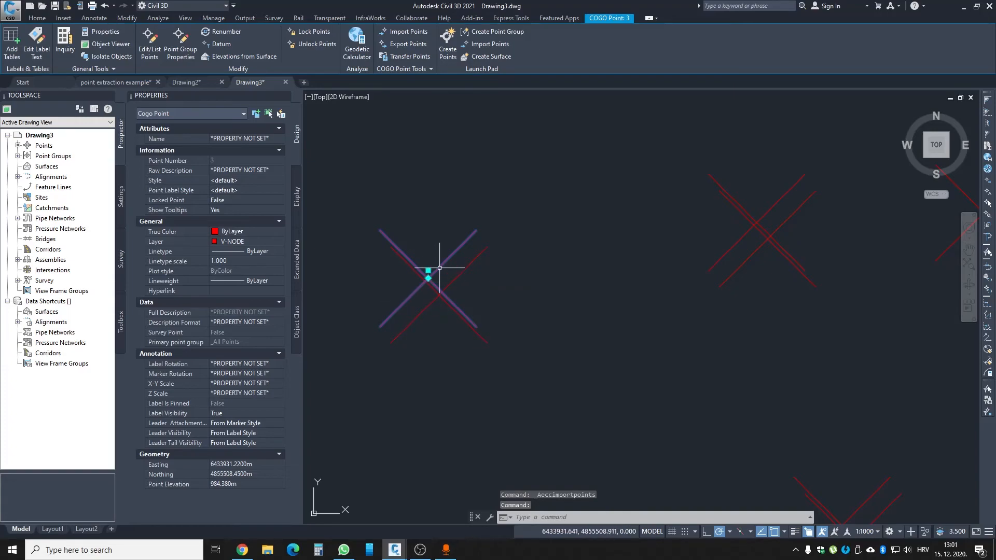
key(Escape)
click(439, 291)
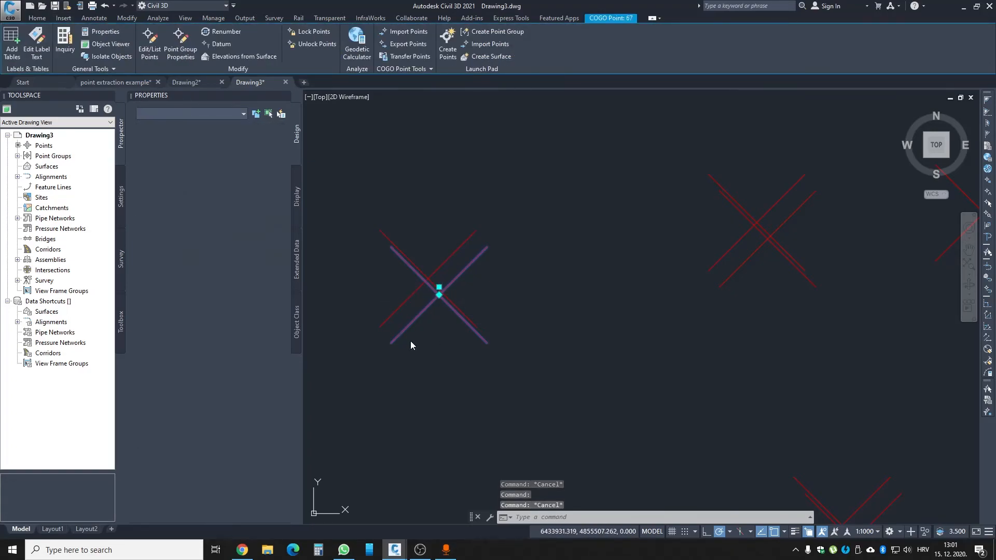
key(Escape)
- Compare the easting, northing and point elevation of both points in the overlapping pair, then clear the selection
scroll(417, 311, down, 4)
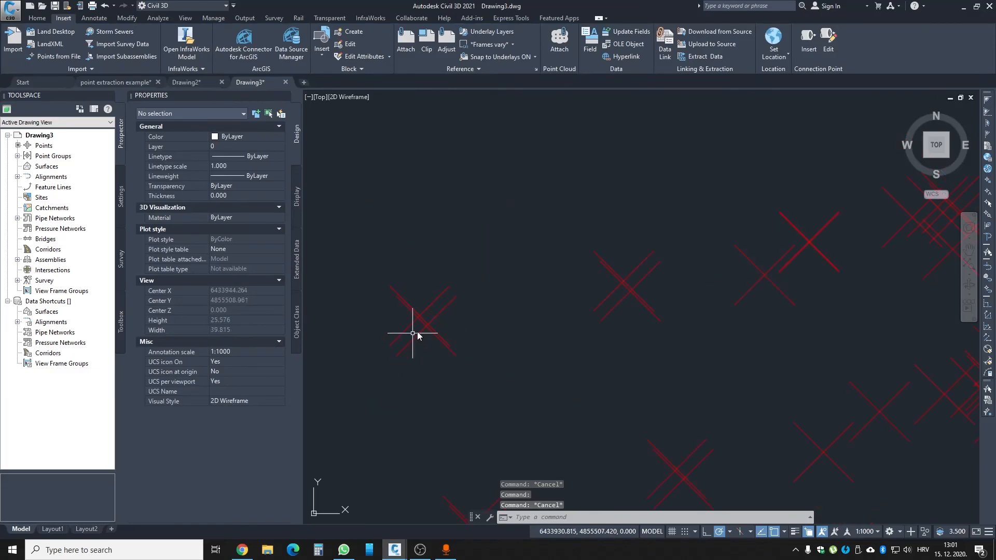
click(415, 334)
key(Escape)
click(407, 327)
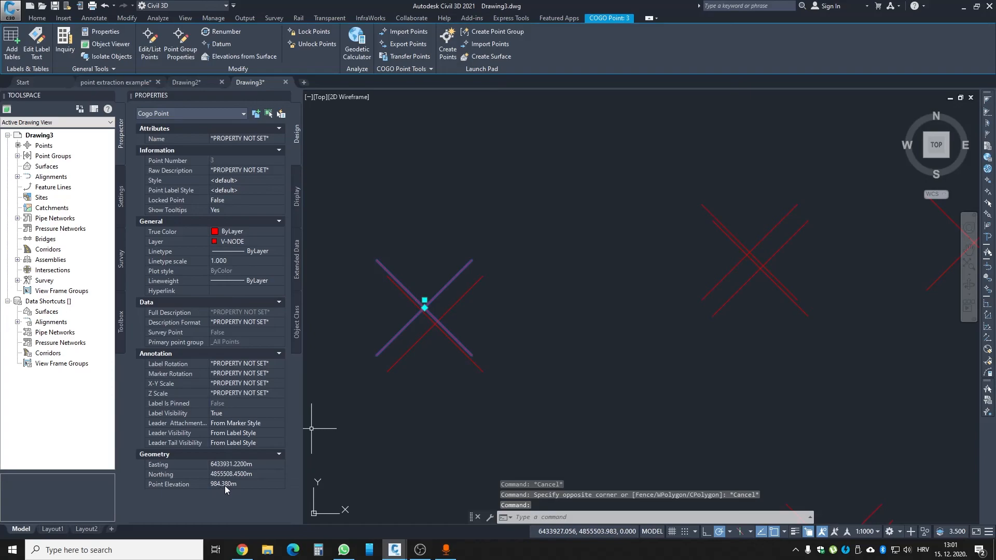
key(Escape)
click(395, 365)
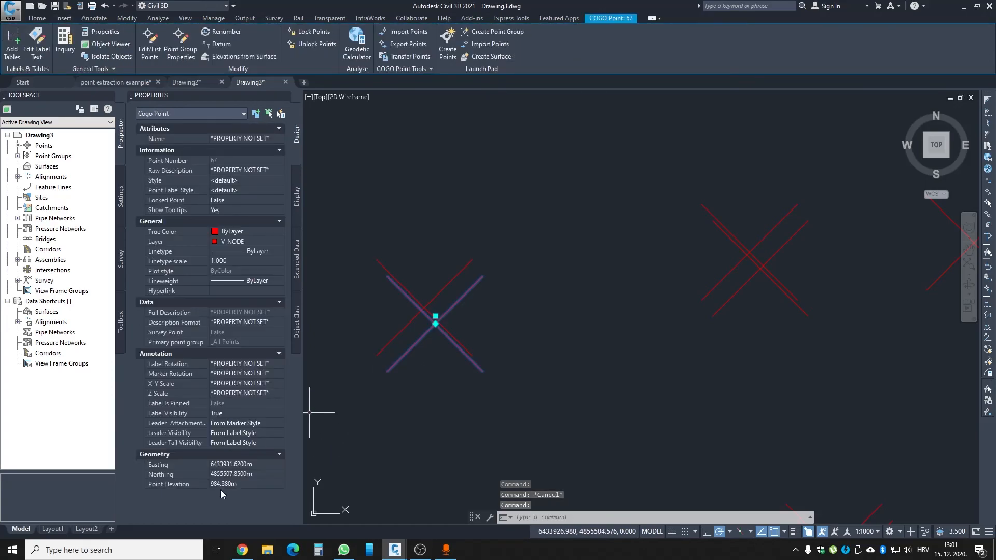
key(Escape)
click(421, 386)
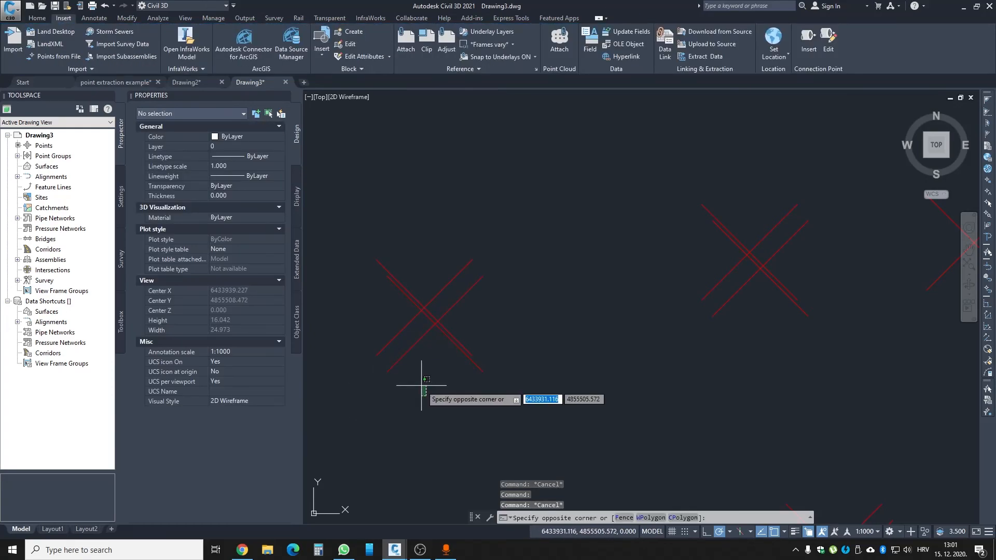
scroll(421, 386, down, 2)
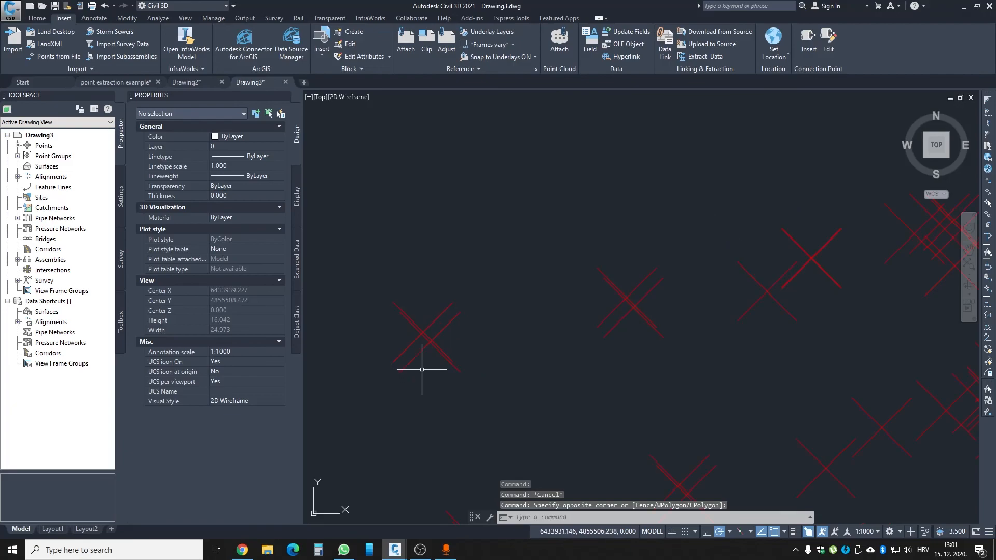
scroll(462, 300, down, 3)
scroll(452, 313, up, 5)
scroll(446, 316, down, 10)
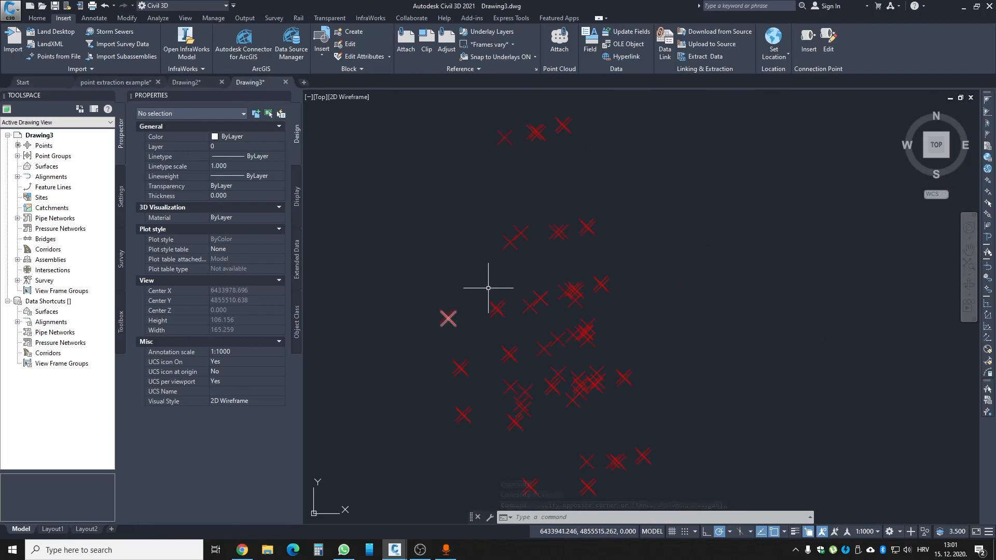
scroll(469, 290, up, 4)
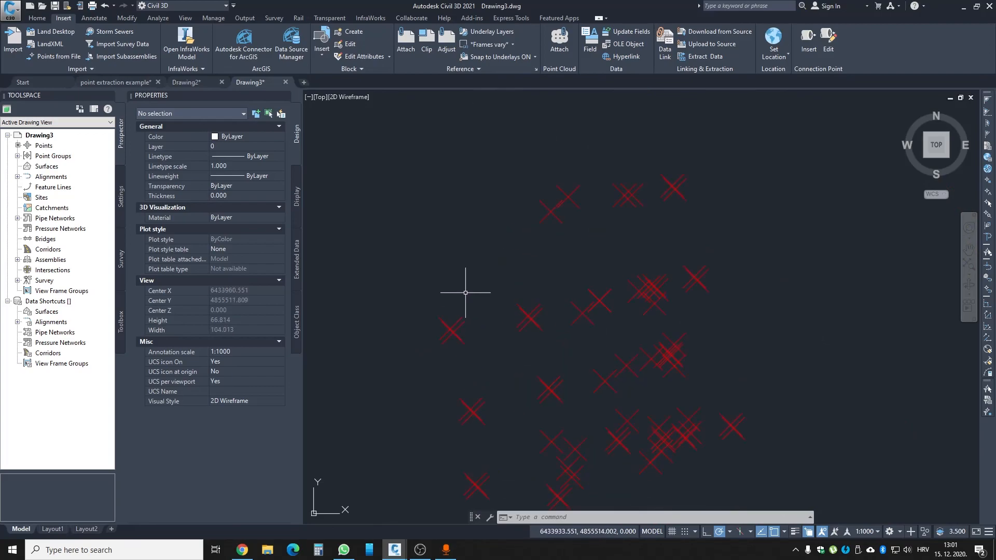
scroll(467, 318, down, 6)
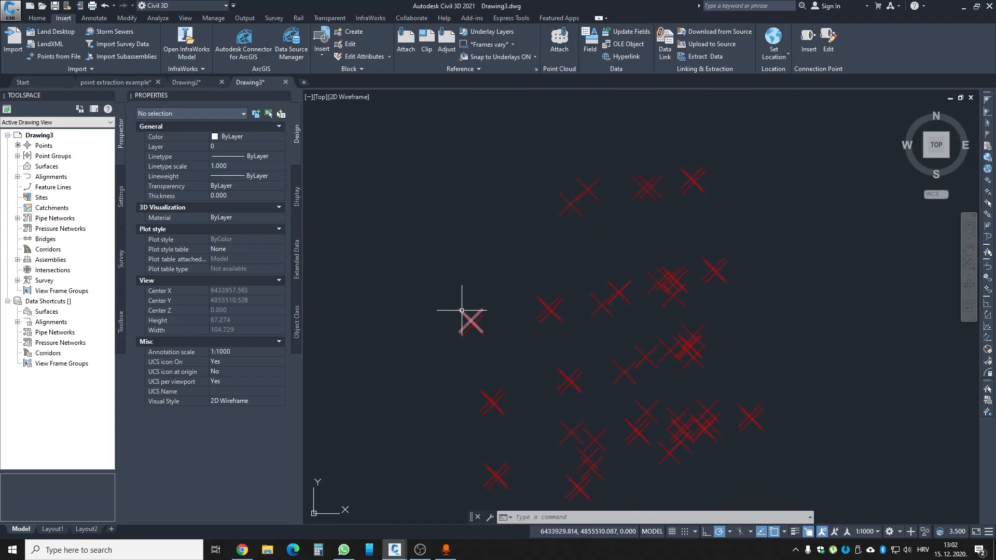
scroll(466, 335, down, 2)
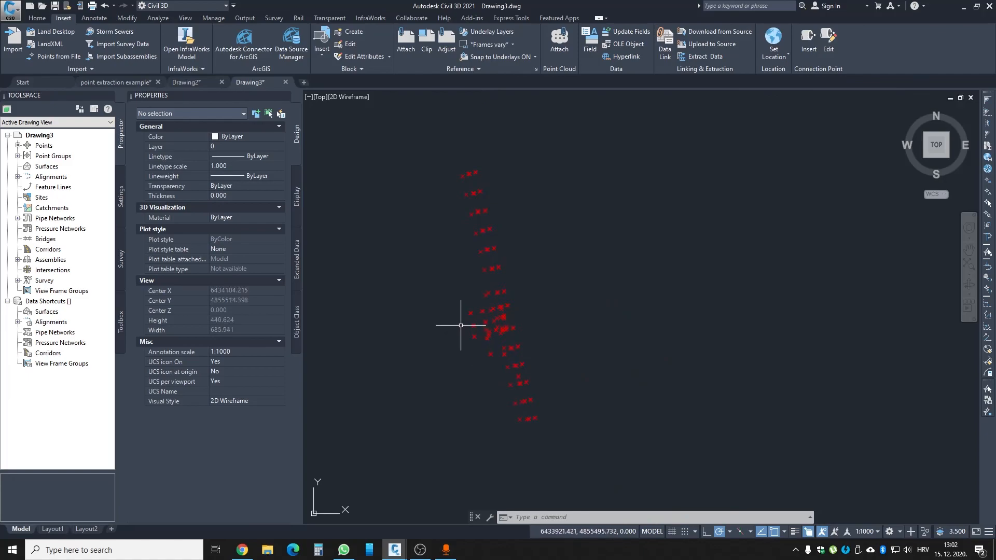